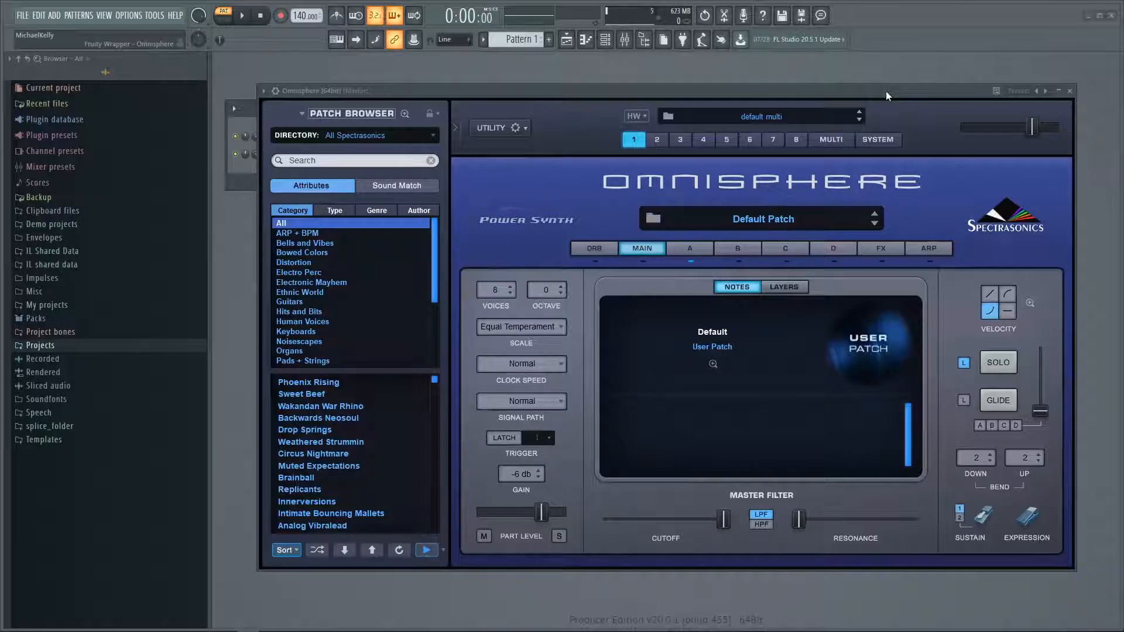
Move the Omnisphere window down so the channel rack is uncovered
{"action": "right_click", "coordinate": [565, 209]}
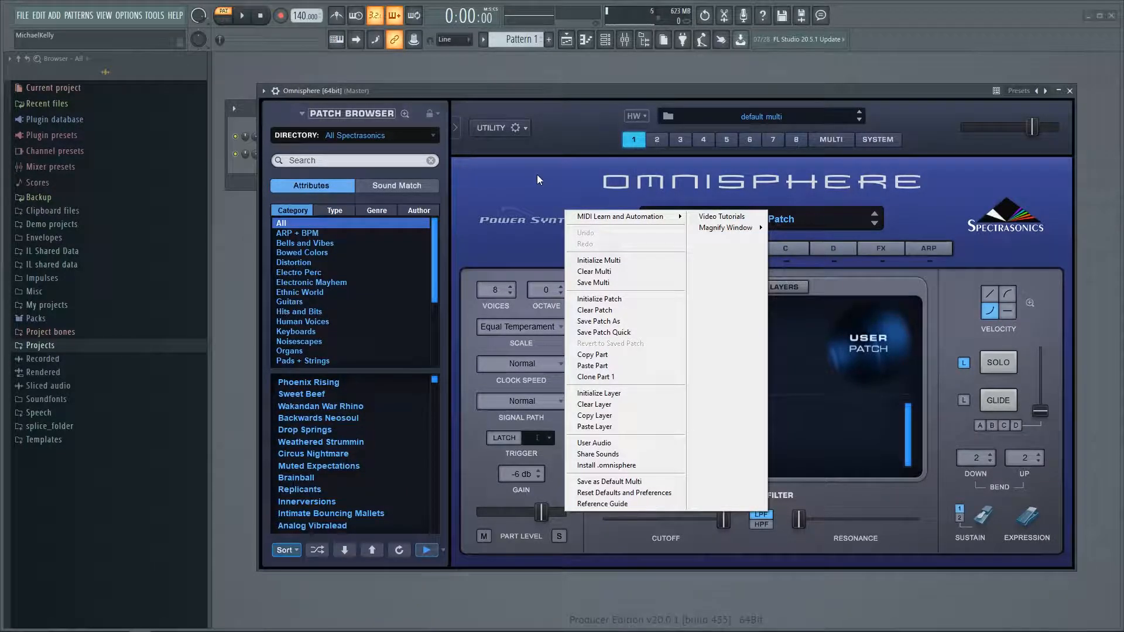
{"action": "left_click", "coordinate": [513, 88]}
{"action": "left_click_drag", "start_coordinate": [513, 88], "coordinate": [495, 199]}
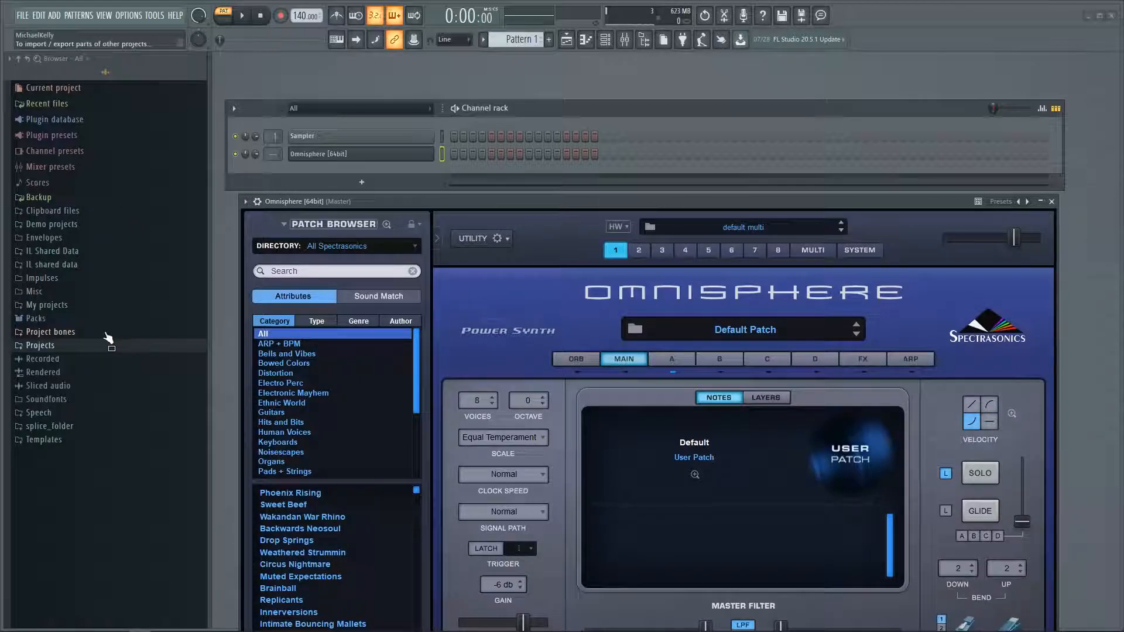
Load the MIDI melody "Carnival Row - E minor" from Mad Signtist MIDI > Melodies > Tunes > NOT USED onto the Omnisphere channel and collapse the MIDI folder
{"action": "left_click", "coordinate": [52, 350]}
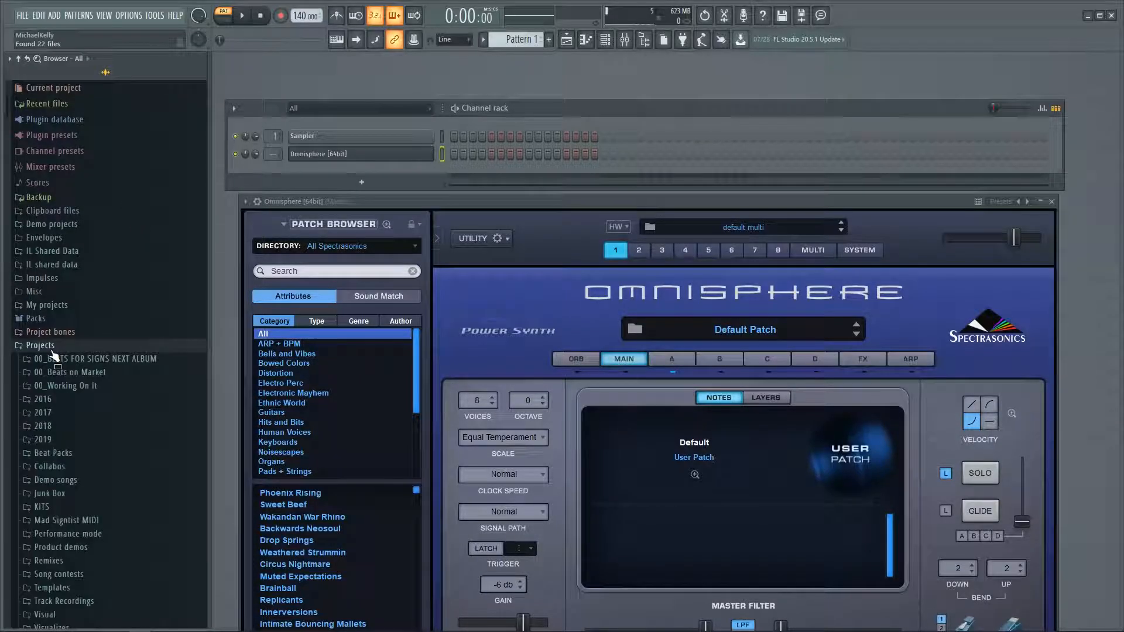
{"action": "left_click", "coordinate": [64, 521]}
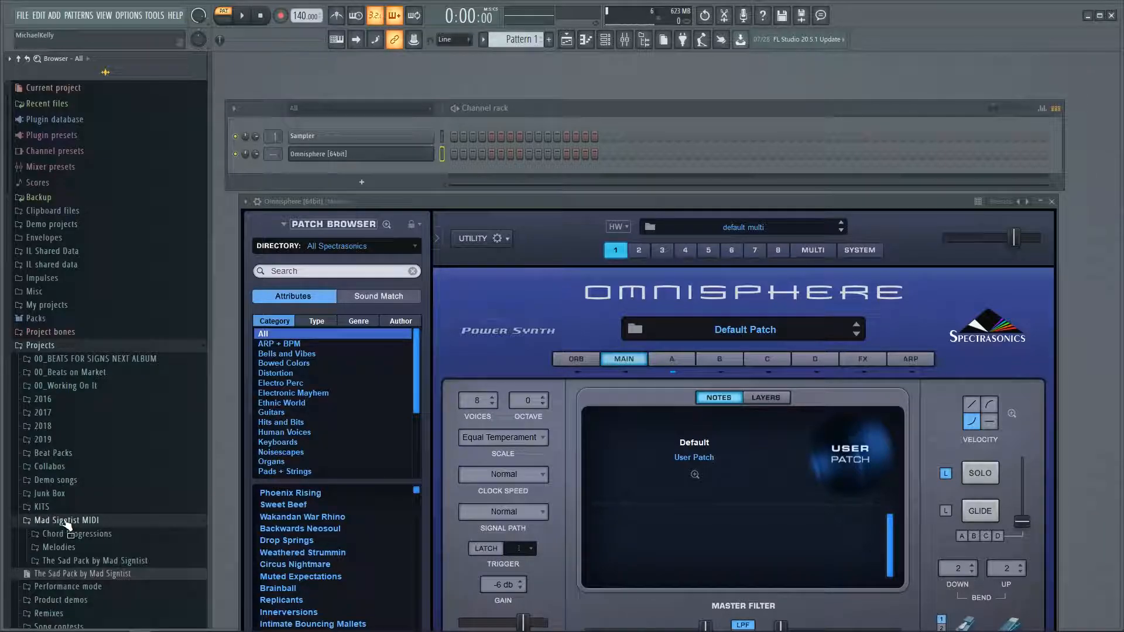
{"action": "left_click", "coordinate": [84, 547]}
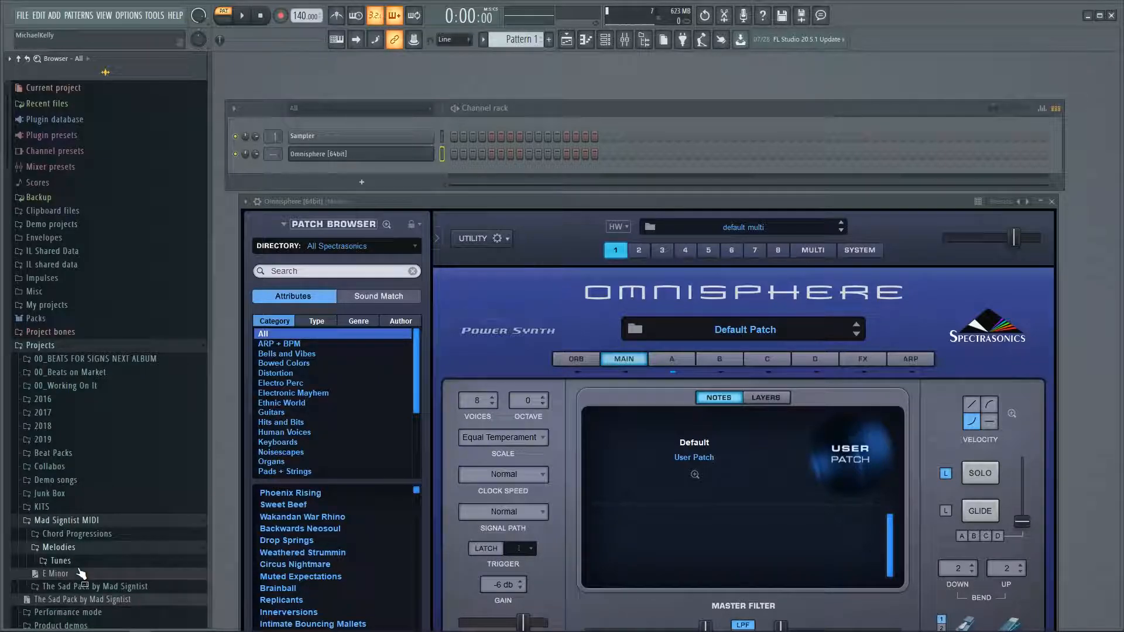
{"action": "left_click", "coordinate": [77, 563]}
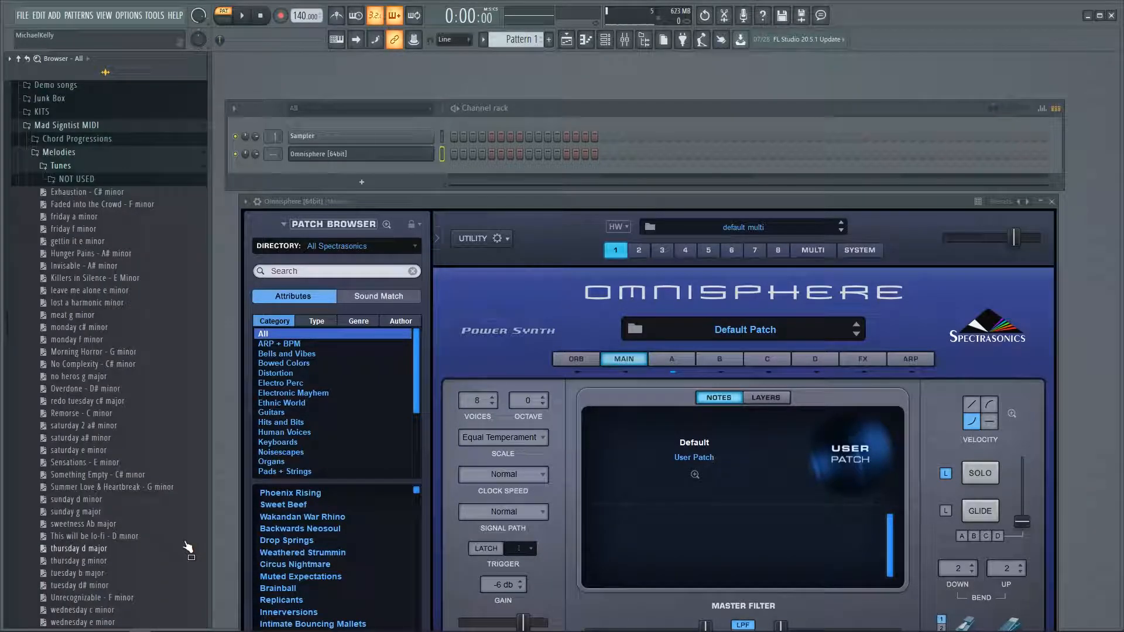
{"action": "left_click", "coordinate": [77, 180]}
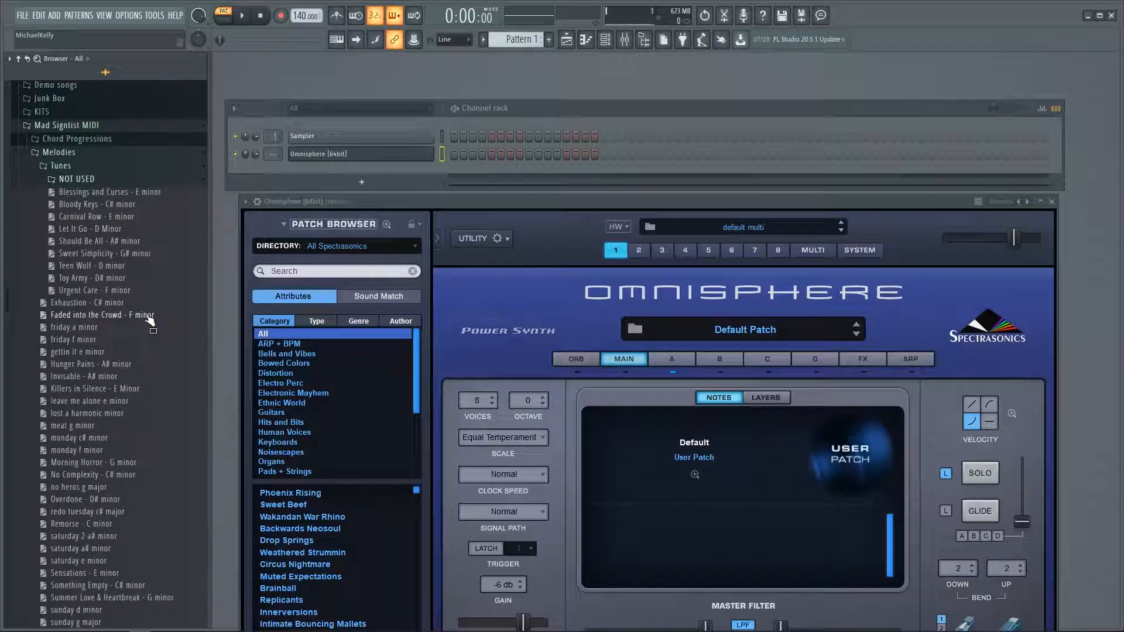
{"action": "left_click_drag", "start_coordinate": [88, 217], "coordinate": [362, 153]}
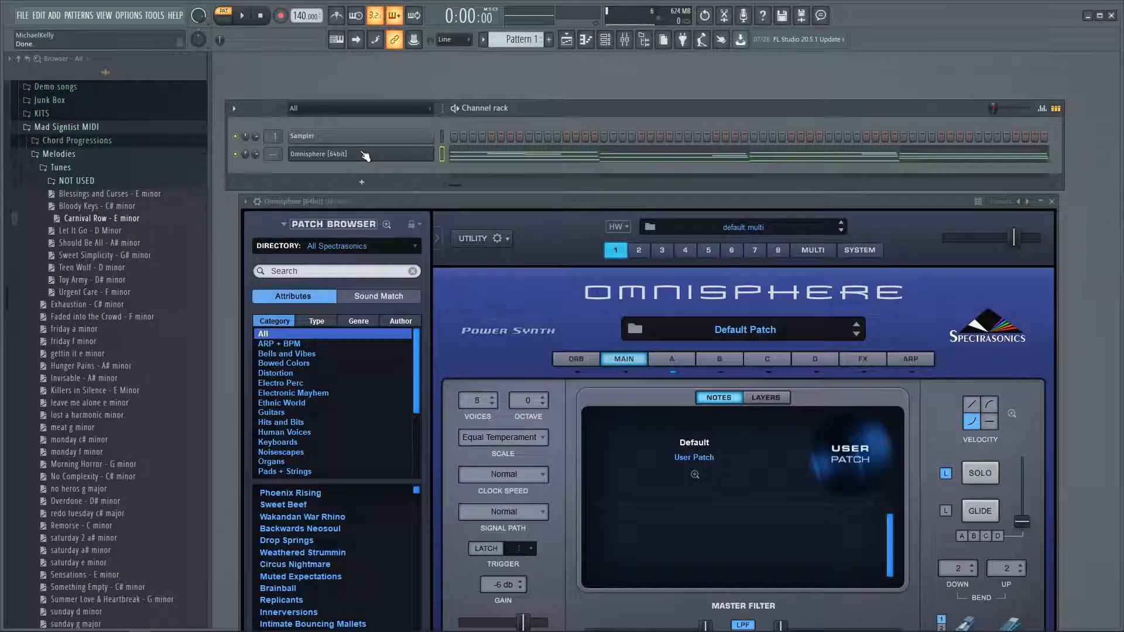
{"action": "left_click", "coordinate": [88, 128]}
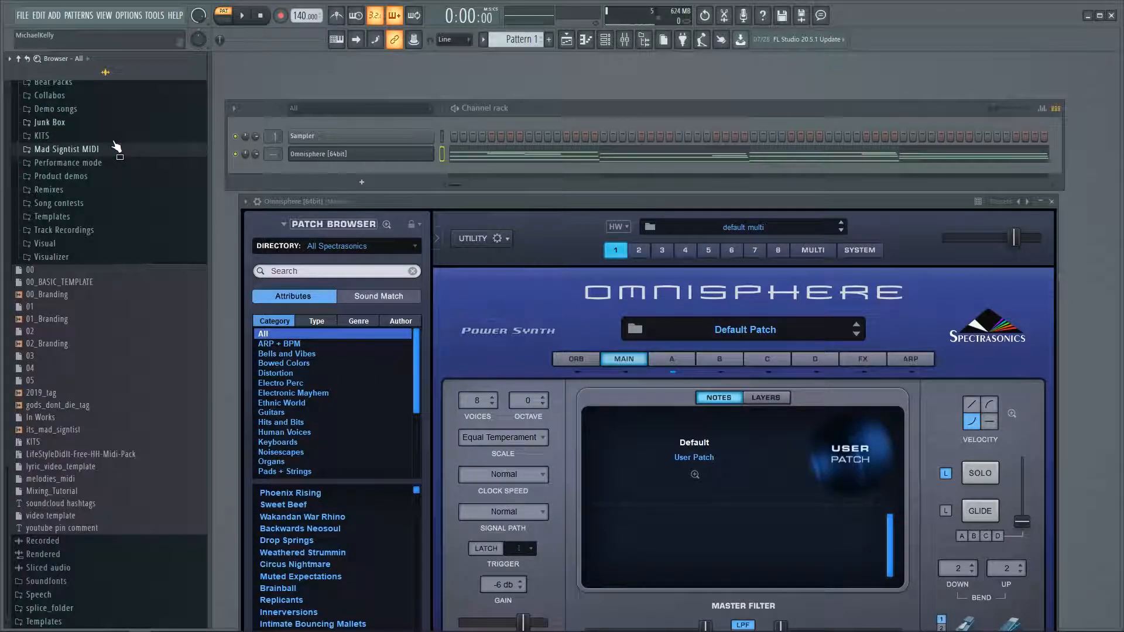
Move the Omnisphere window back up, clear its patch and show the settings of layer A
{"action": "left_click_drag", "start_coordinate": [535, 201], "coordinate": [546, 143]}
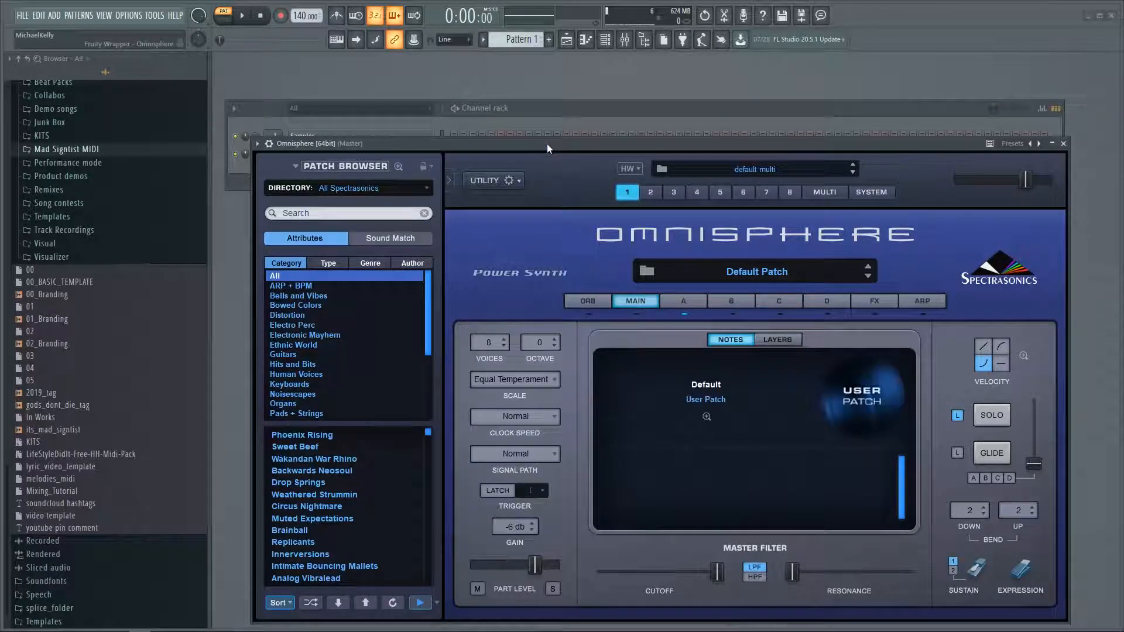
{"action": "right_click", "coordinate": [604, 269]}
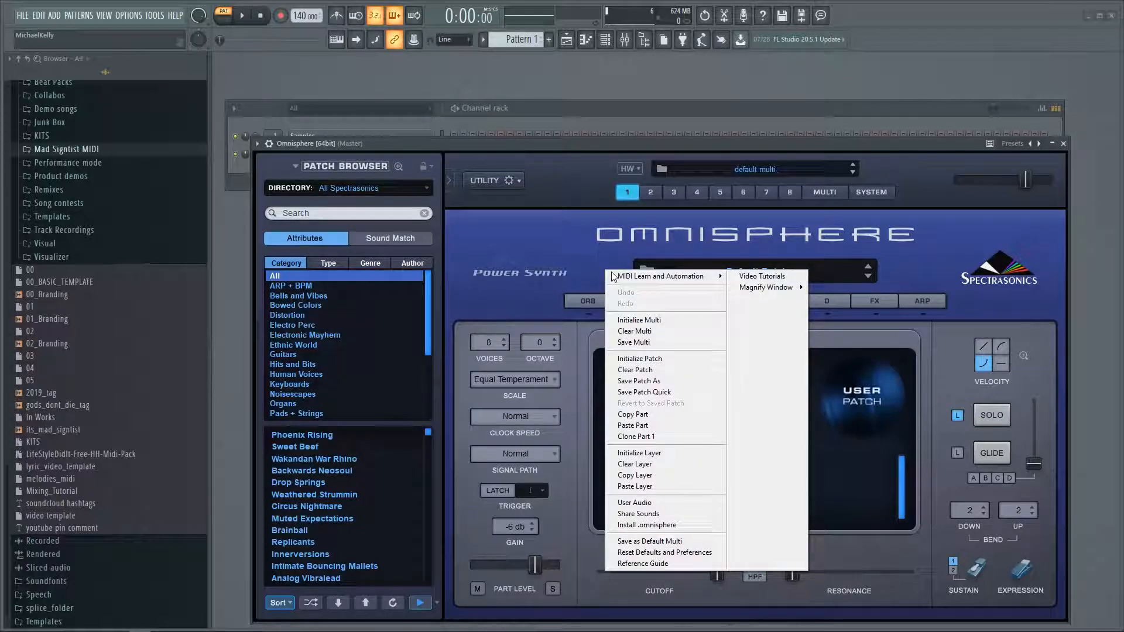
{"action": "left_click", "coordinate": [658, 372]}
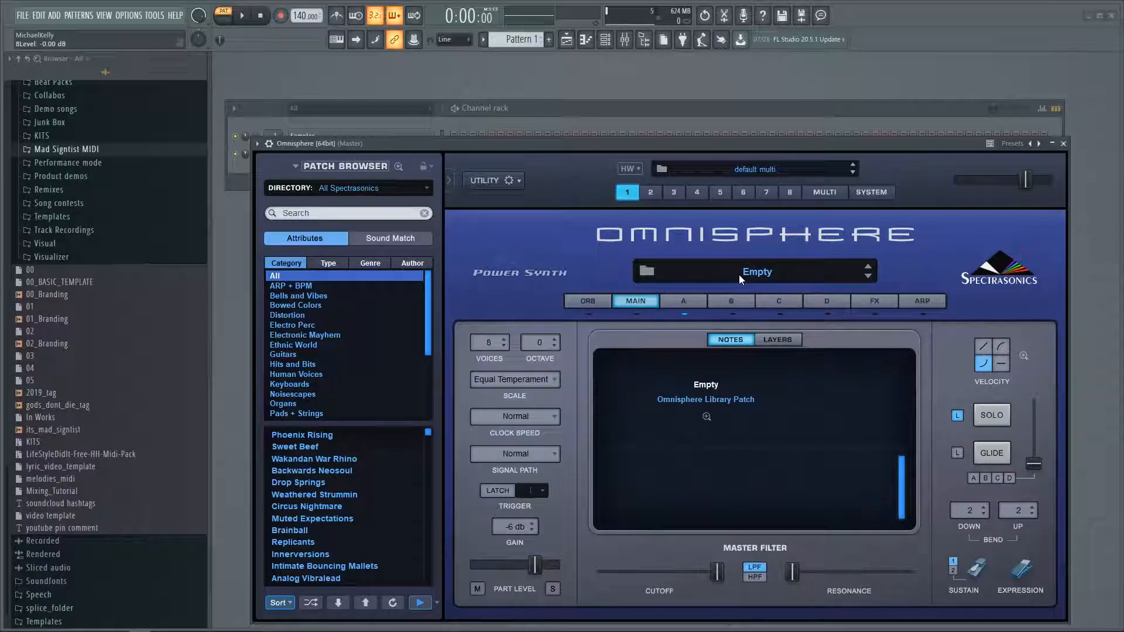
{"action": "left_click", "coordinate": [697, 300]}
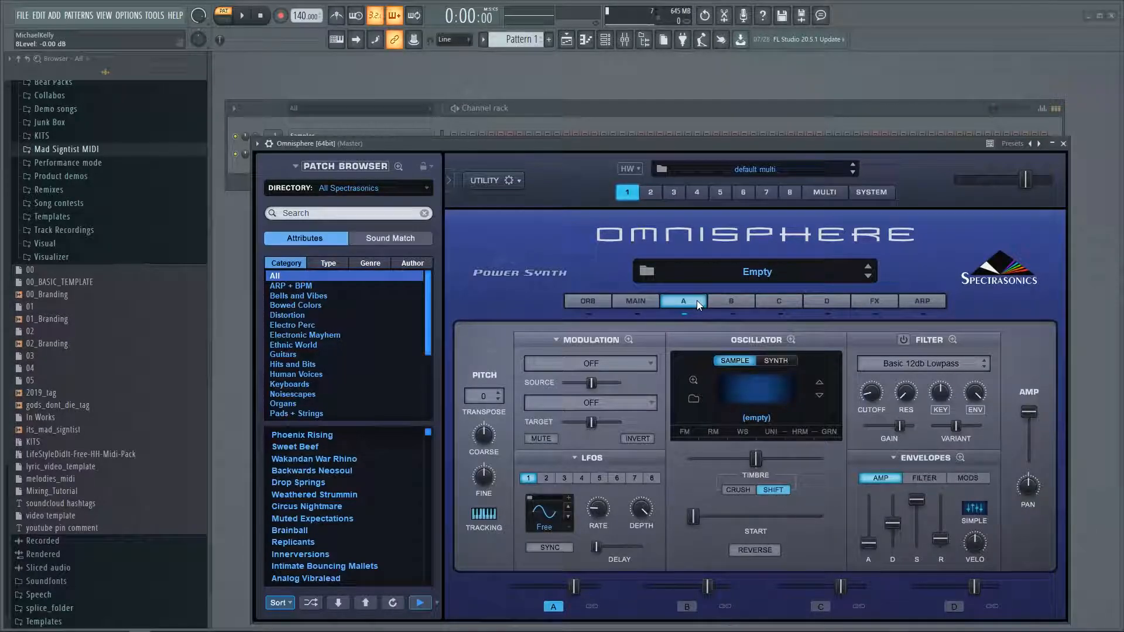
Switch layer A's oscillator to Synth to examine its waveform categories, and return it to Sample
{"action": "left_click", "coordinate": [782, 364]}
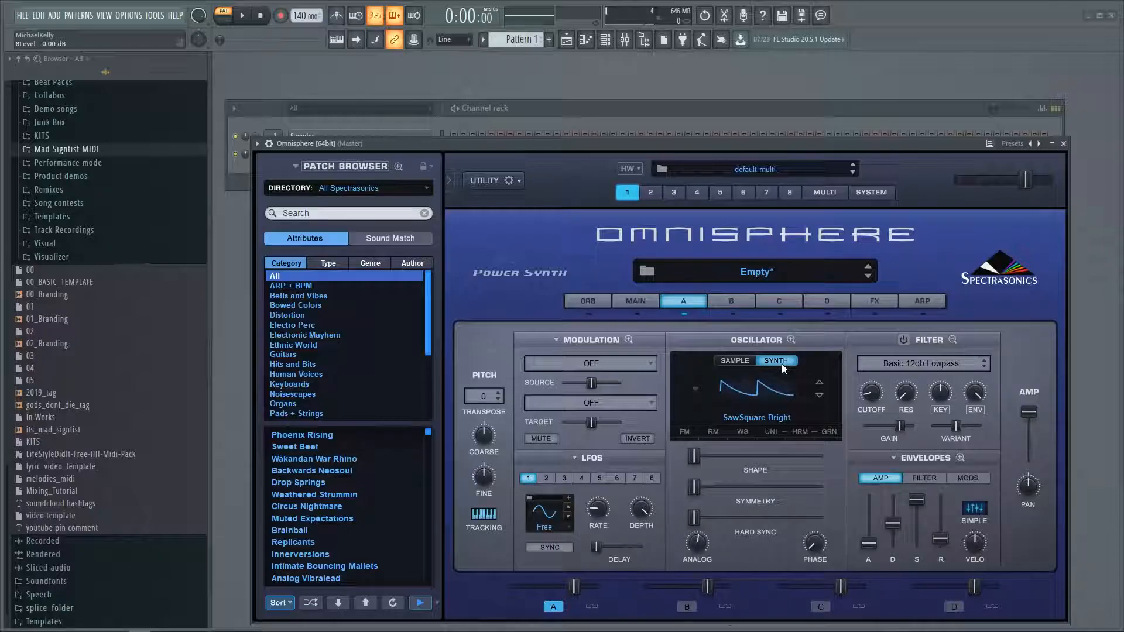
{"action": "right_click", "coordinate": [758, 396]}
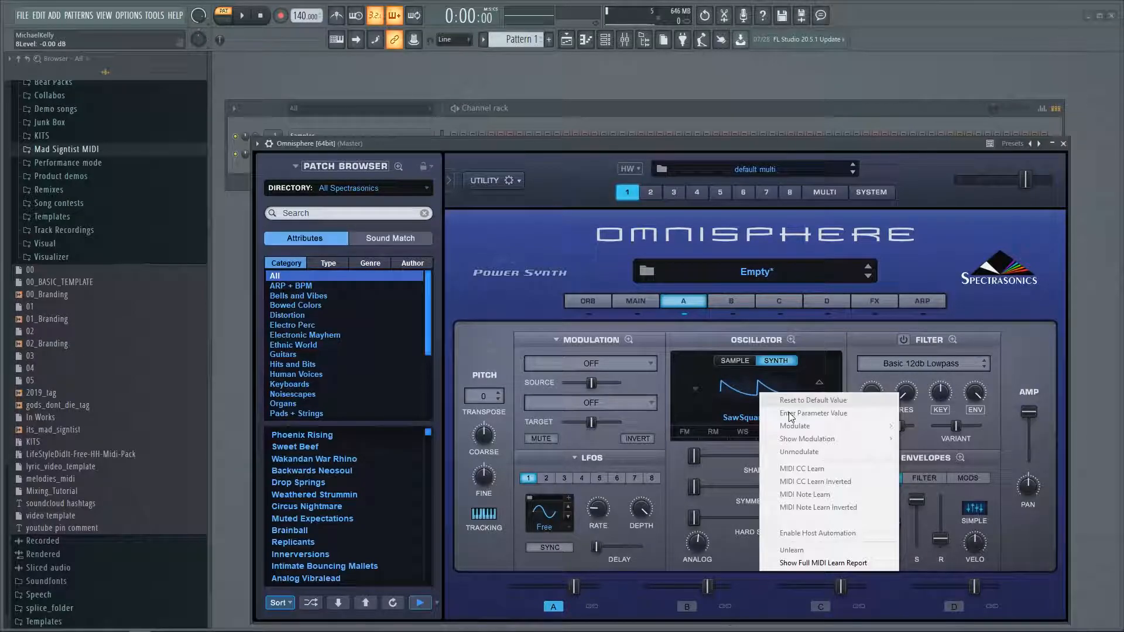
{"action": "left_click", "coordinate": [698, 388]}
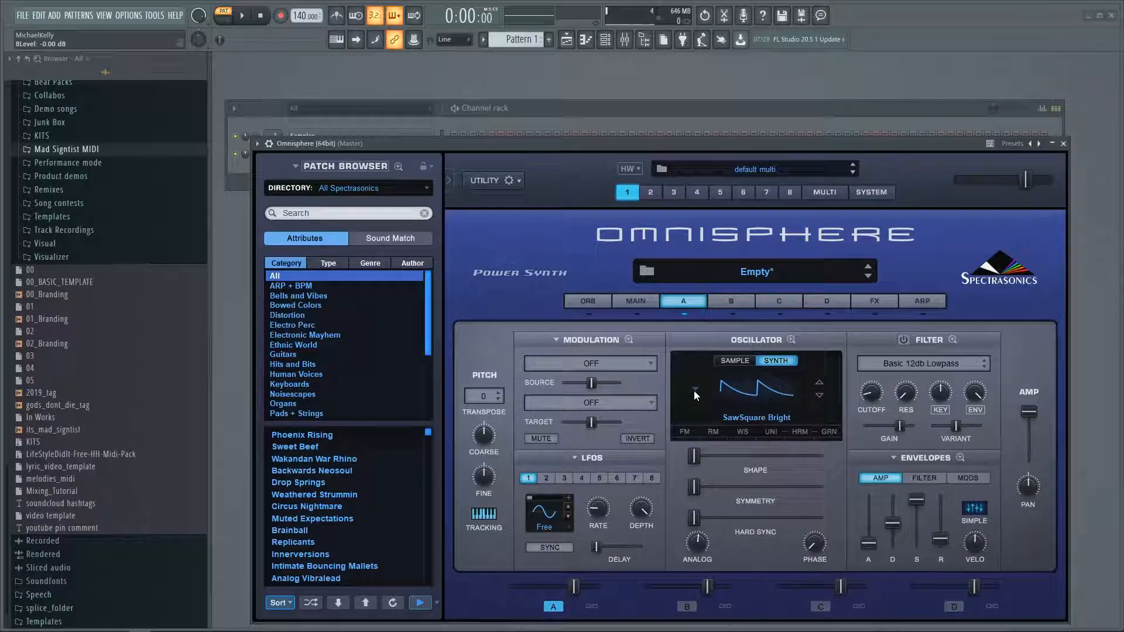
{"action": "left_click", "coordinate": [695, 389]}
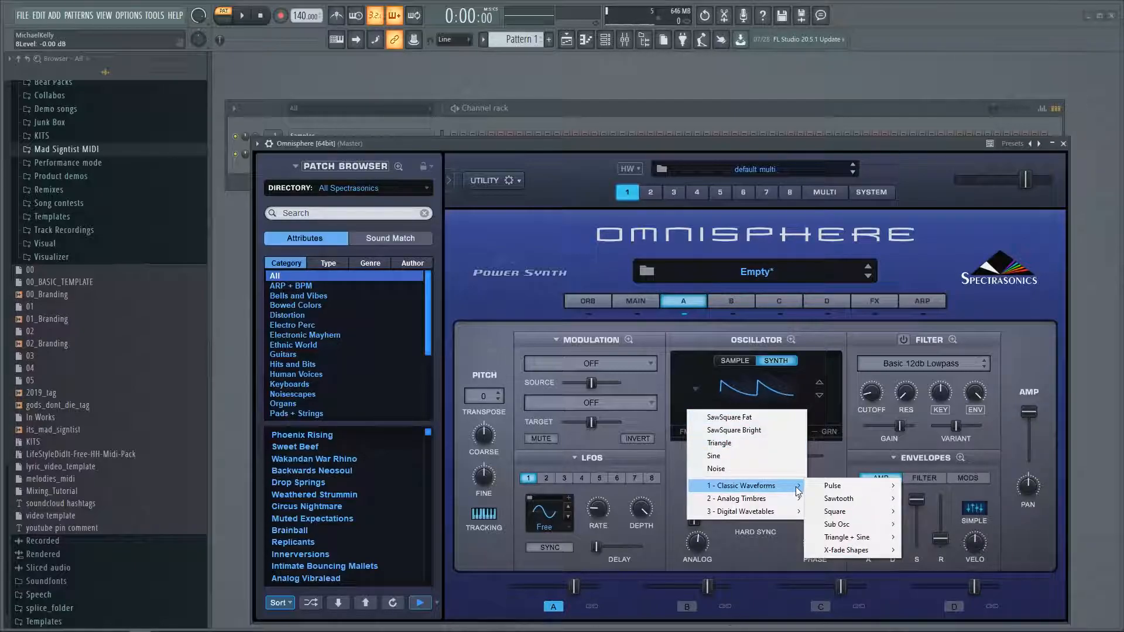
{"action": "left_click", "coordinate": [735, 361]}
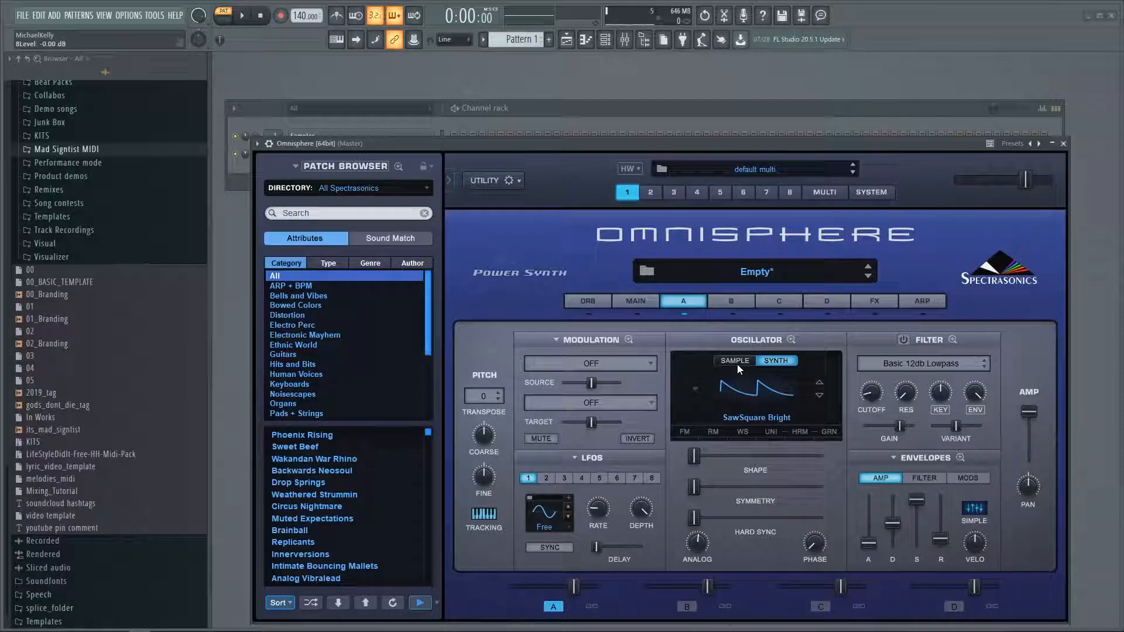
{"action": "left_click", "coordinate": [736, 362]}
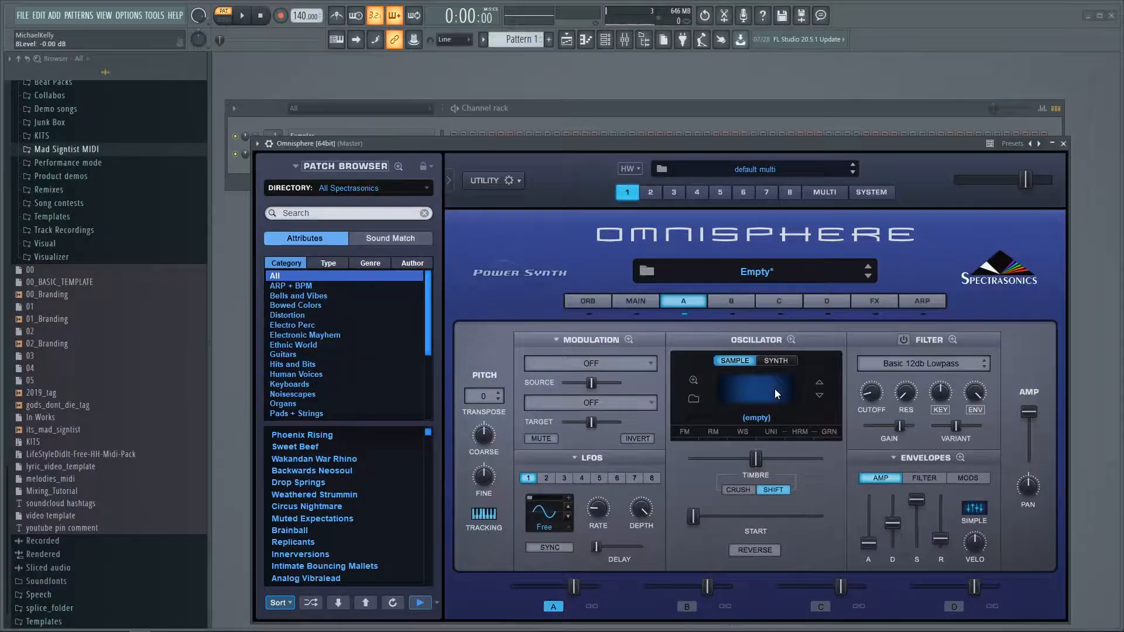
Load the soundsource "Afterthought Sines a" from the Analog Tones type into layer A's oscillator and close the soundsource browser
{"action": "left_click", "coordinate": [775, 388]}
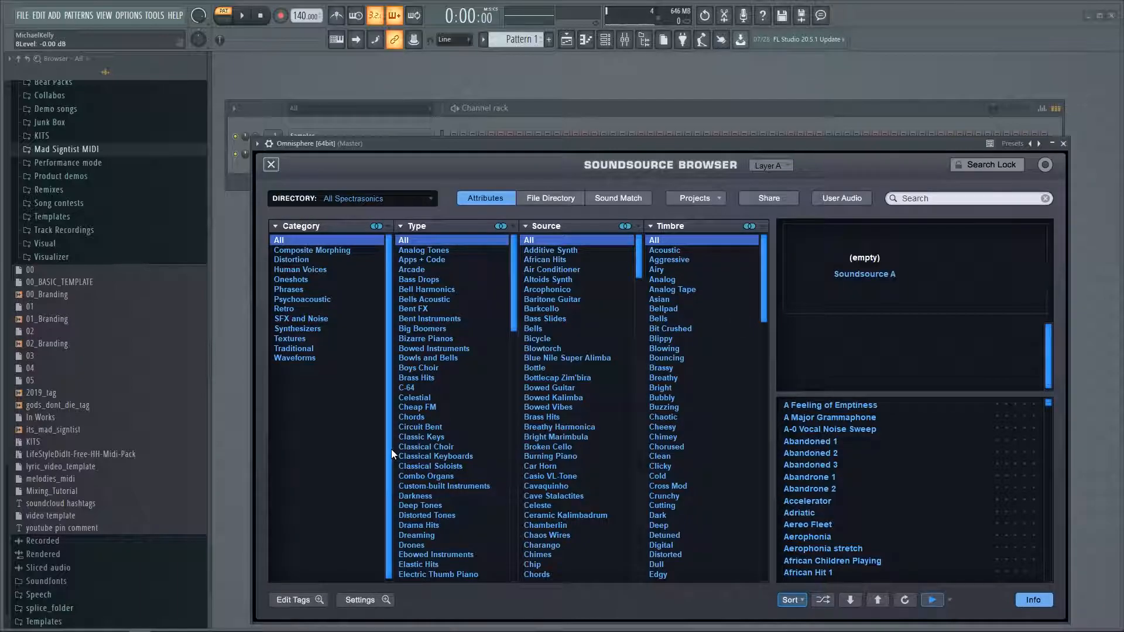
{"action": "left_click", "coordinate": [848, 197]}
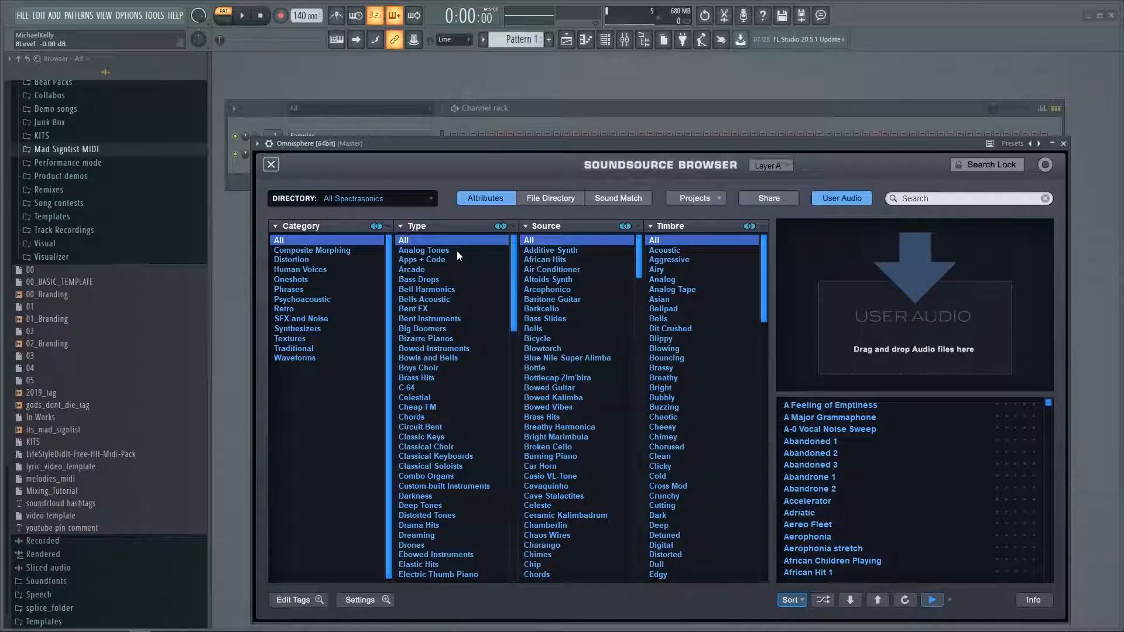
{"action": "left_click", "coordinate": [420, 251]}
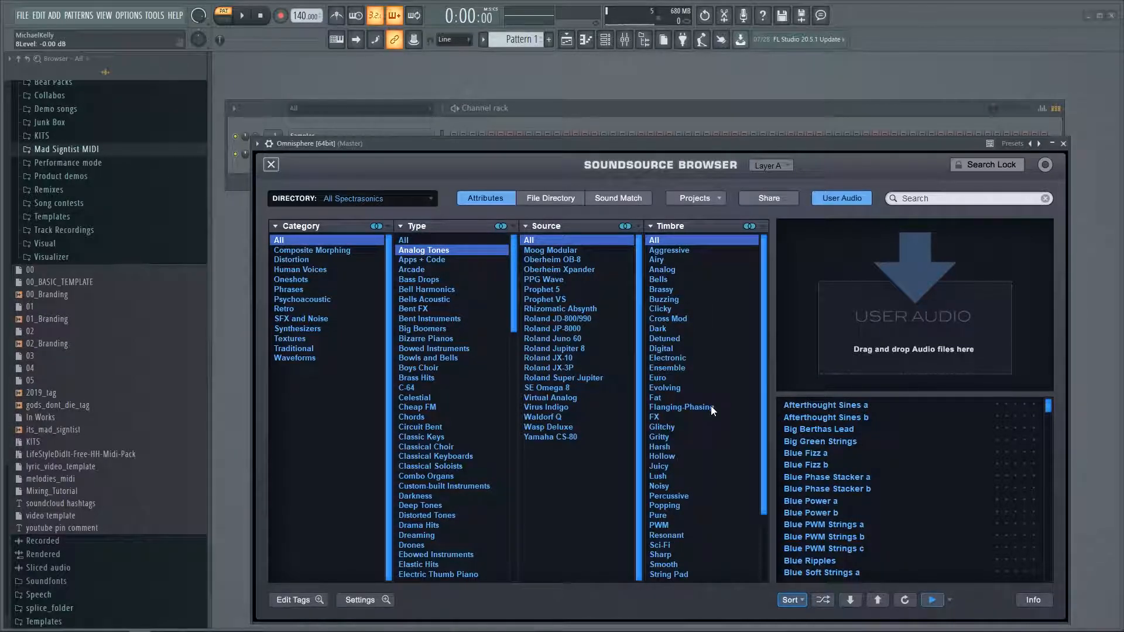
{"action": "left_click", "coordinate": [836, 405]}
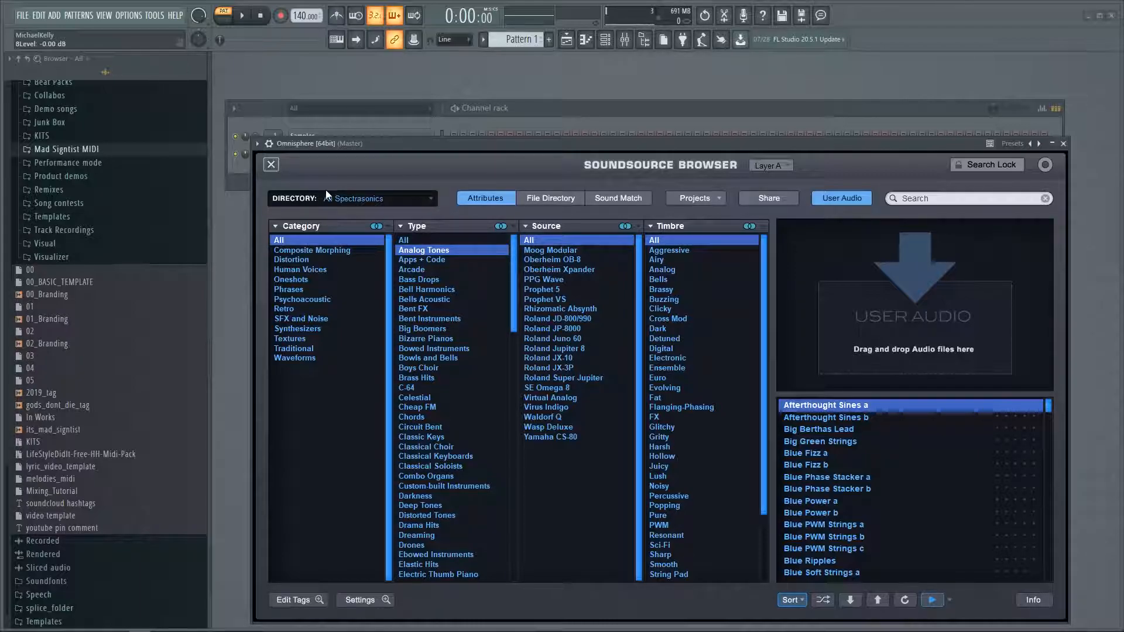
{"action": "left_click", "coordinate": [271, 165]}
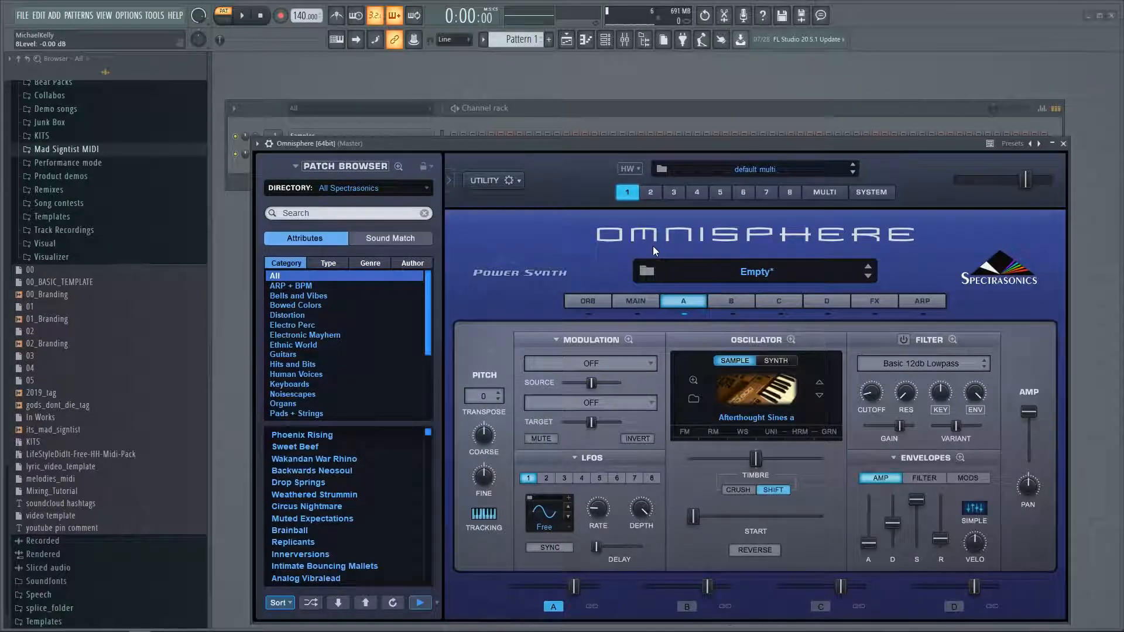
Play Pattern 1 to hear the melody with the chosen soundsource, and stop playback
{"action": "left_click", "coordinate": [542, 113]}
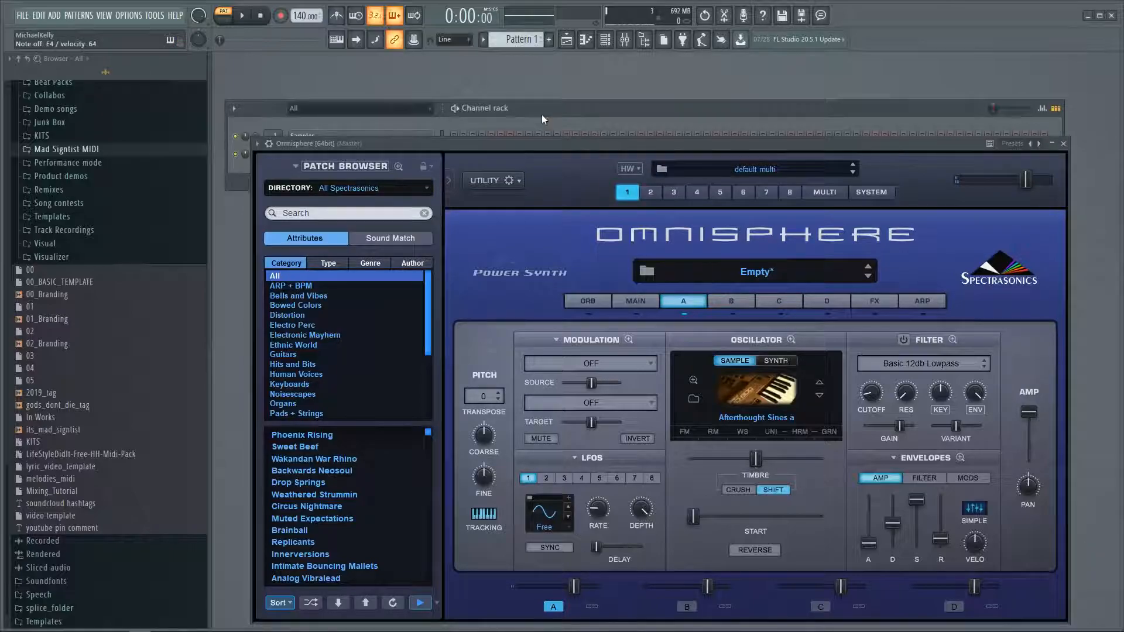
{"action": "key", "text": "space"}
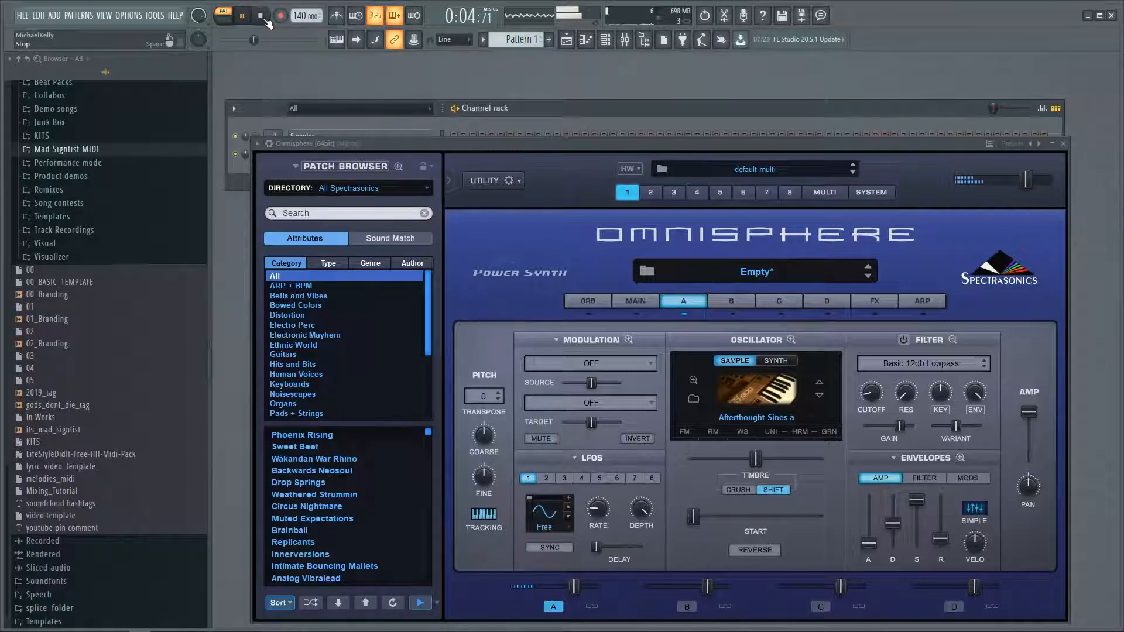
{"action": "left_click", "coordinate": [263, 19]}
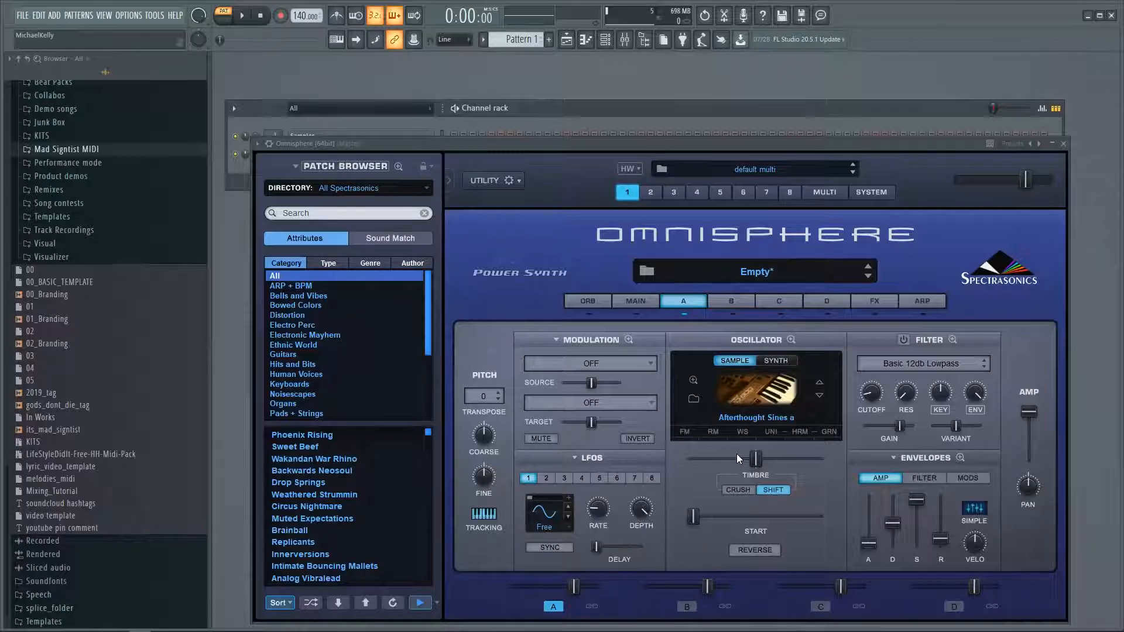
Enable layer A's filter and examine the available lowpass, highpass, bandpass, state variable and specialty filter types
{"action": "left_click", "coordinate": [904, 341]}
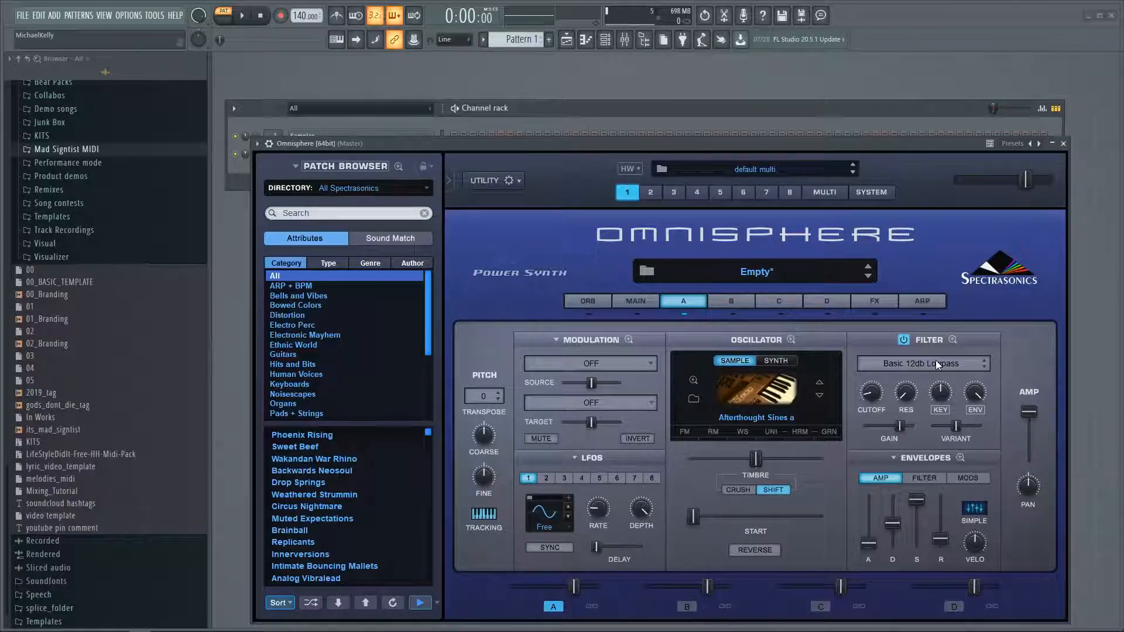
{"action": "left_click", "coordinate": [936, 364]}
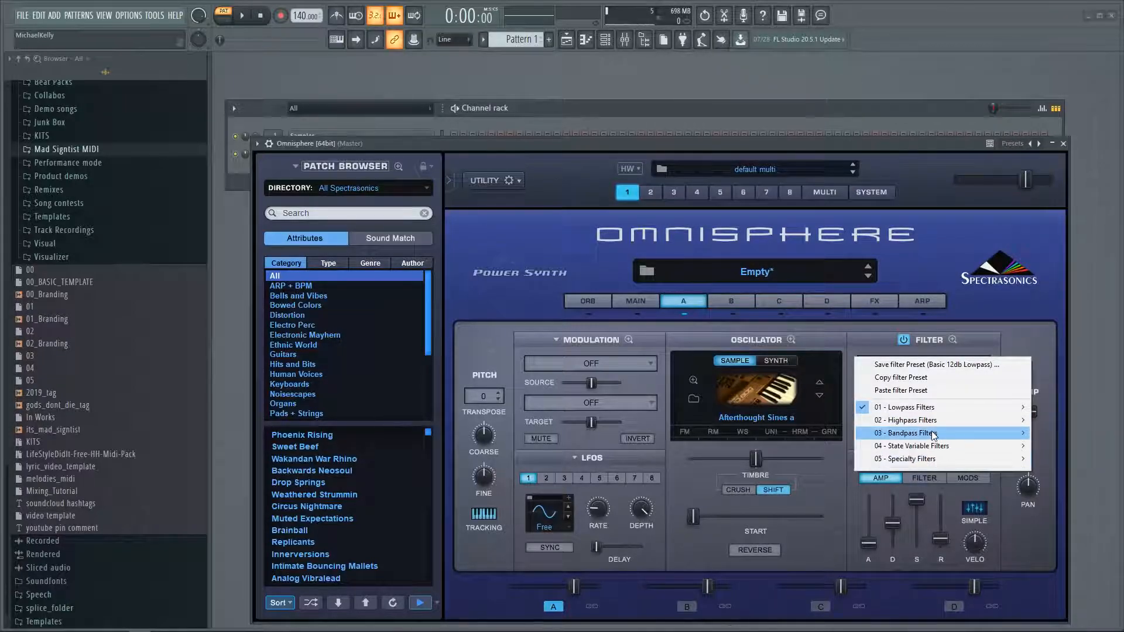
{"action": "mouse_move", "coordinate": [934, 435]}
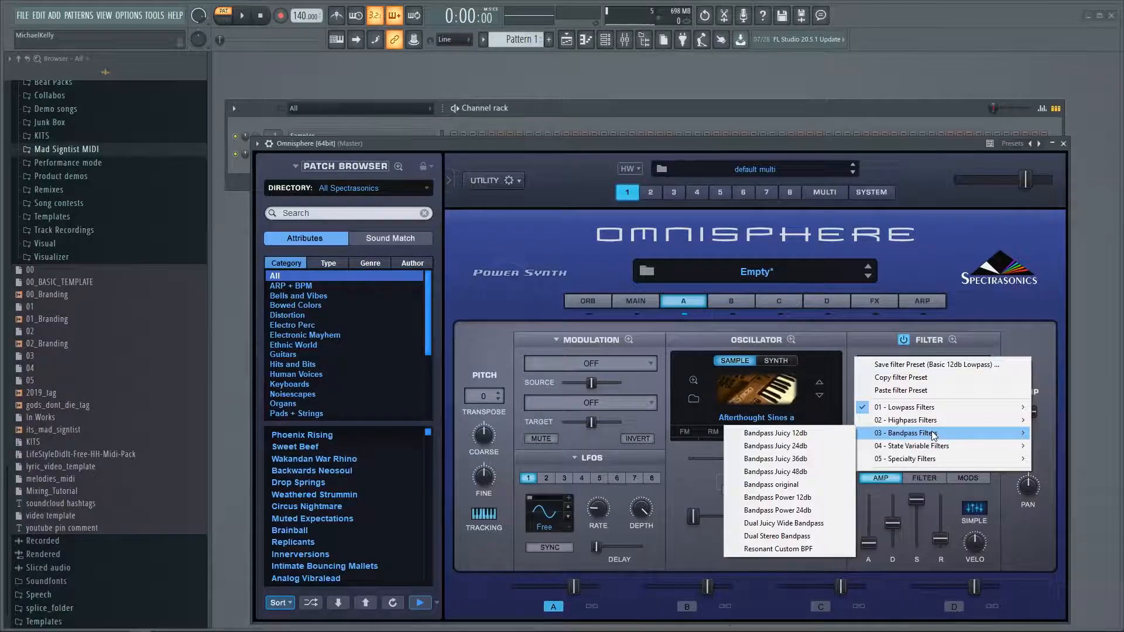
{"action": "mouse_move", "coordinate": [939, 410]}
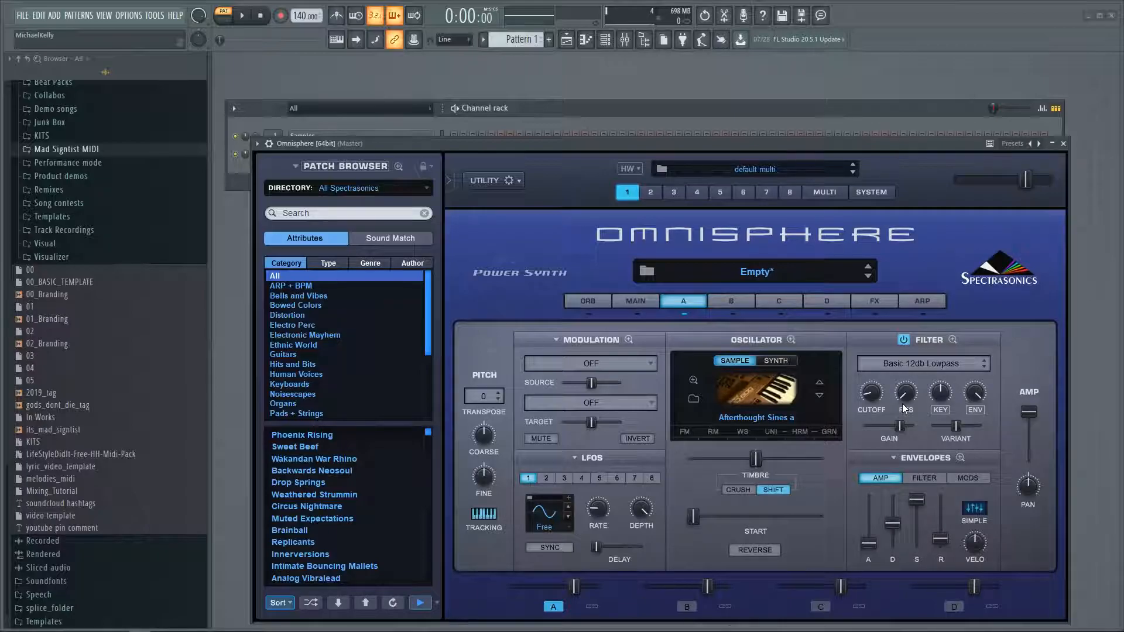
Compare the melody with layer A's filter off and on during playback, set the filter to LPF Juicy 36db, and stop playback
{"action": "left_click", "coordinate": [907, 340]}
{"action": "key", "text": "space"}
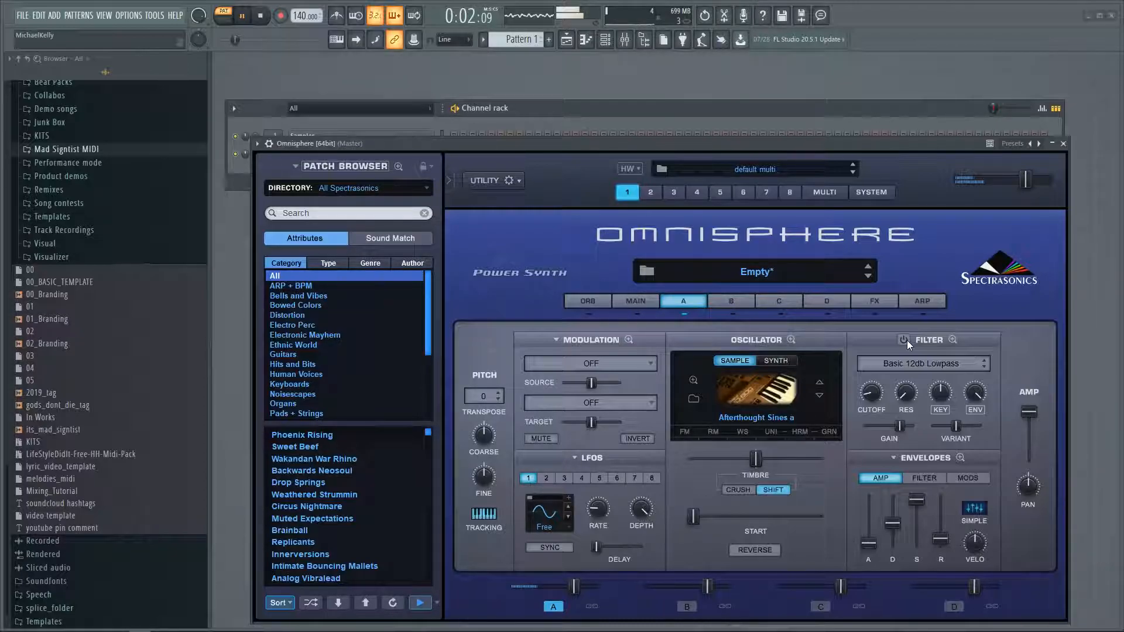
{"action": "left_click", "coordinate": [907, 340]}
{"action": "mouse_move", "coordinate": [932, 408]}
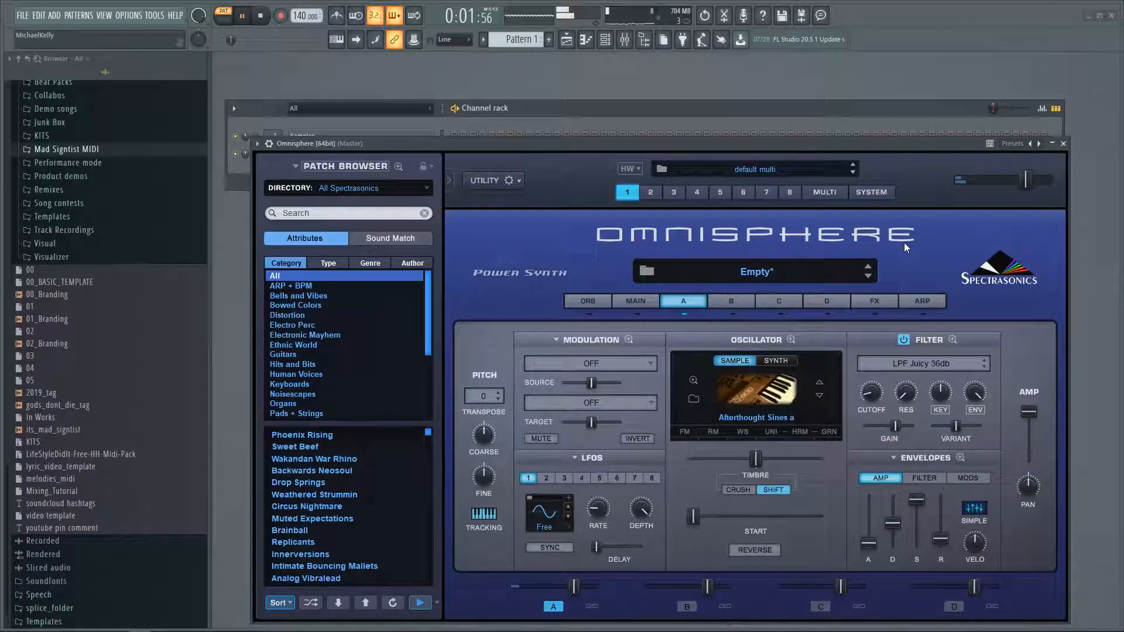
{"action": "left_click", "coordinate": [261, 15]}
Enable unison on layer A's oscillator with a high depth, and adjust the fine detune slightly while auditioning the melody
{"action": "left_click", "coordinate": [771, 432]}
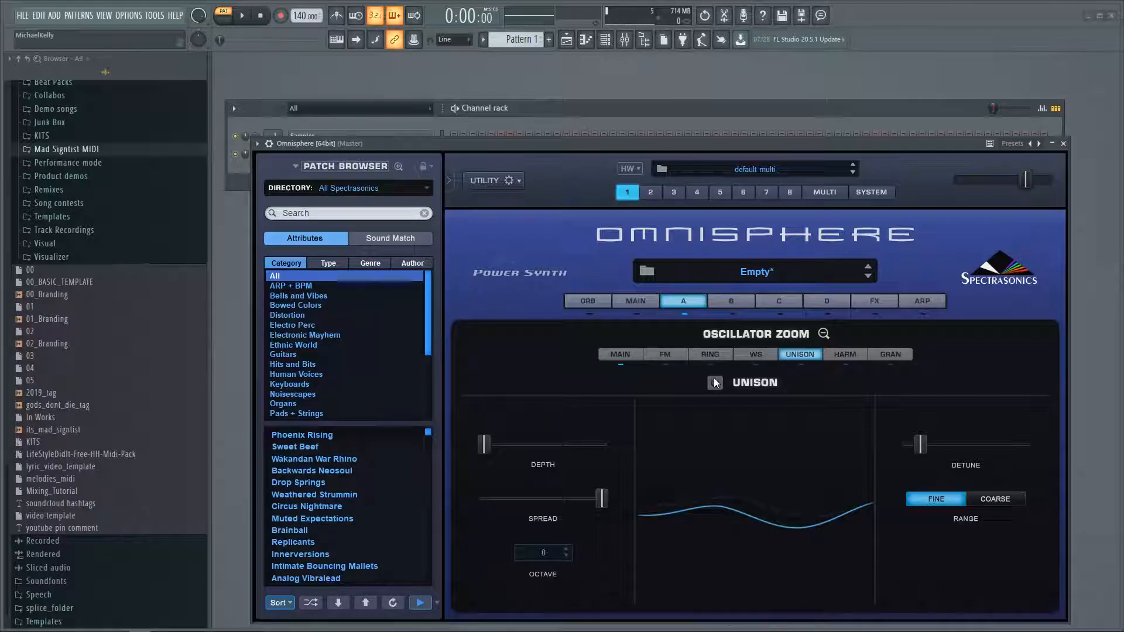
{"action": "key", "text": "space"}
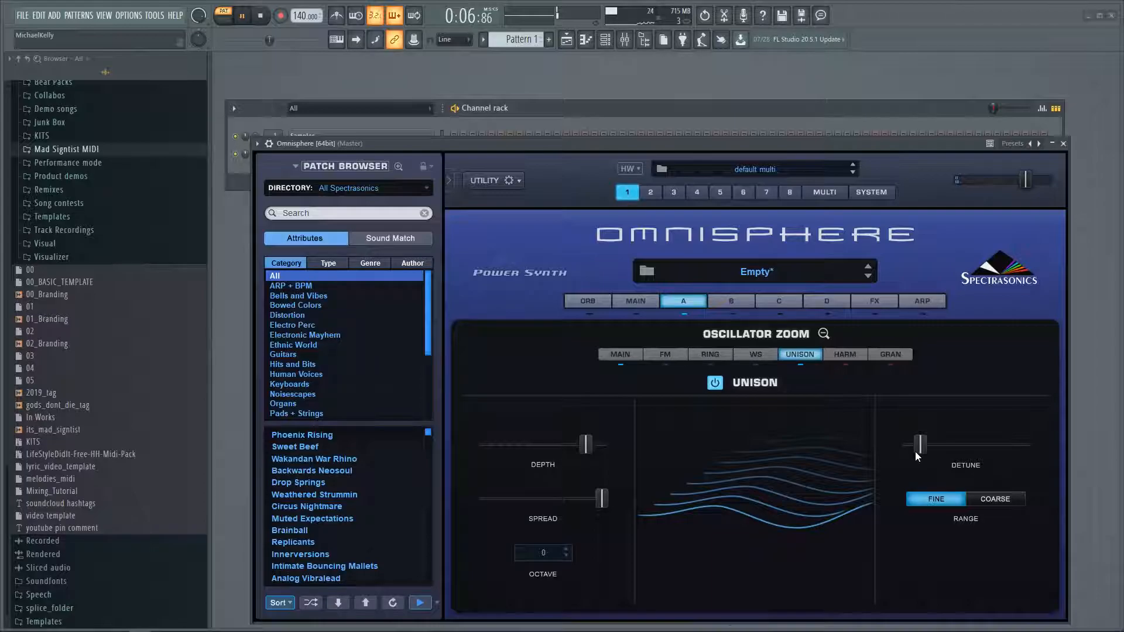
{"action": "left_click_drag", "start_coordinate": [915, 452], "coordinate": [882, 444]}
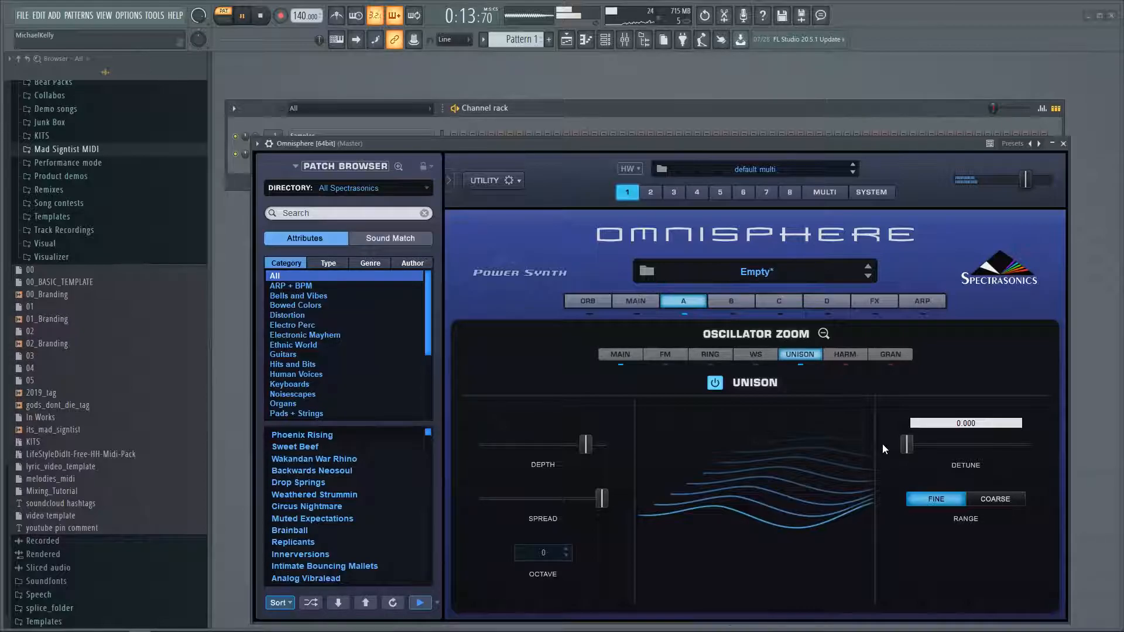
{"action": "key", "text": "space"}
{"action": "left_click_drag", "start_coordinate": [883, 444], "coordinate": [903, 440]}
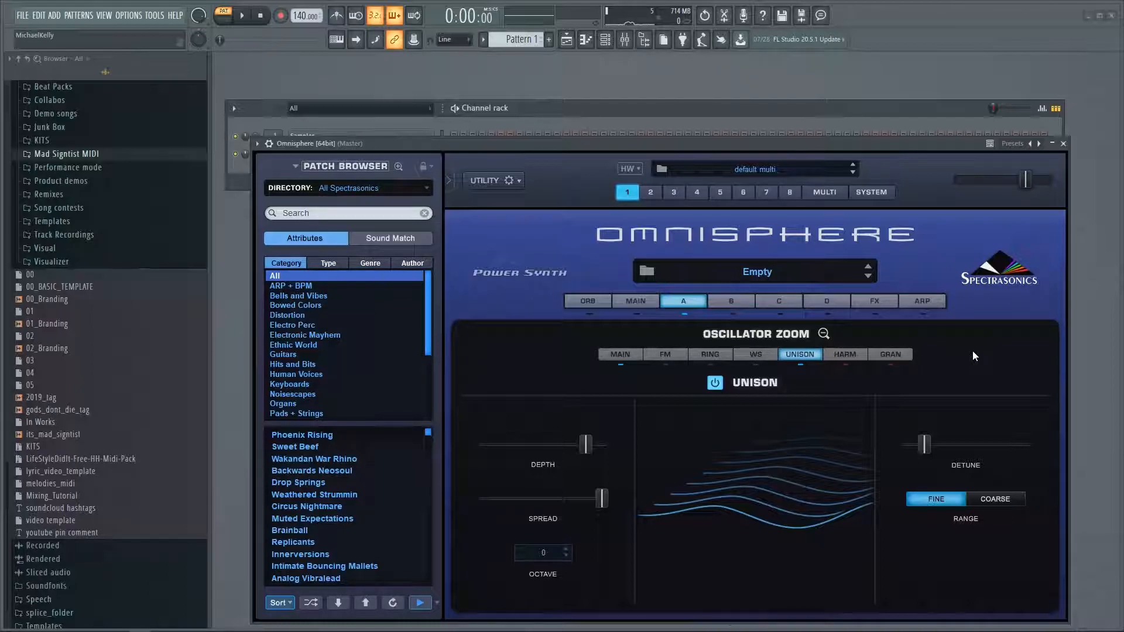
Examine the Harmonia and Granular settings of layer A's oscillator, and return to layer A's overview
{"action": "left_click", "coordinate": [845, 354]}
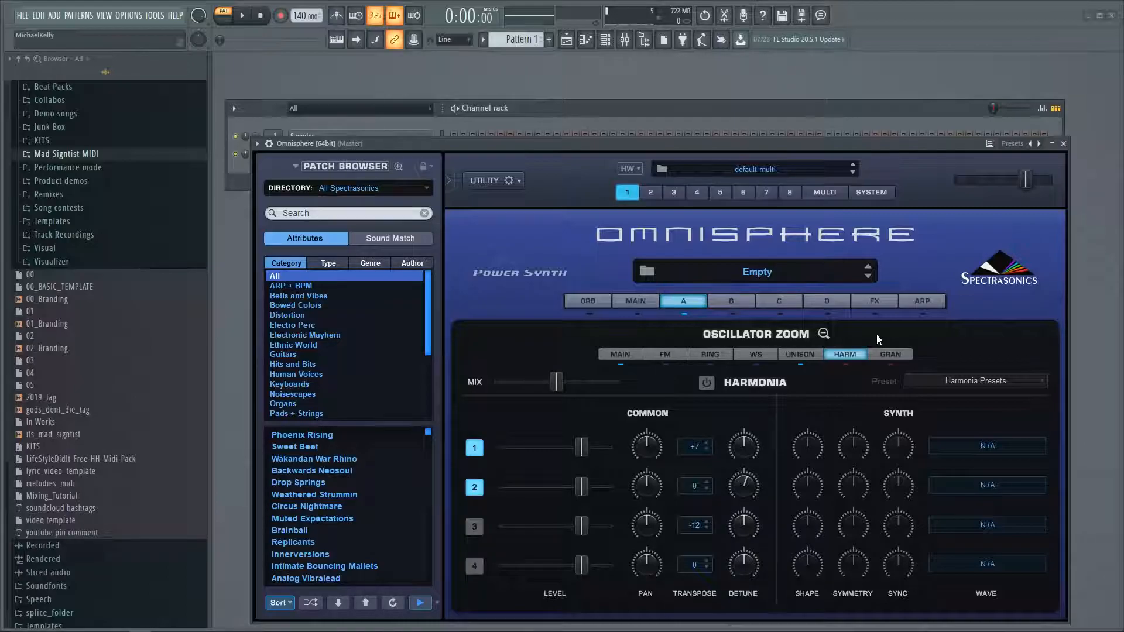
{"action": "left_click", "coordinate": [891, 355]}
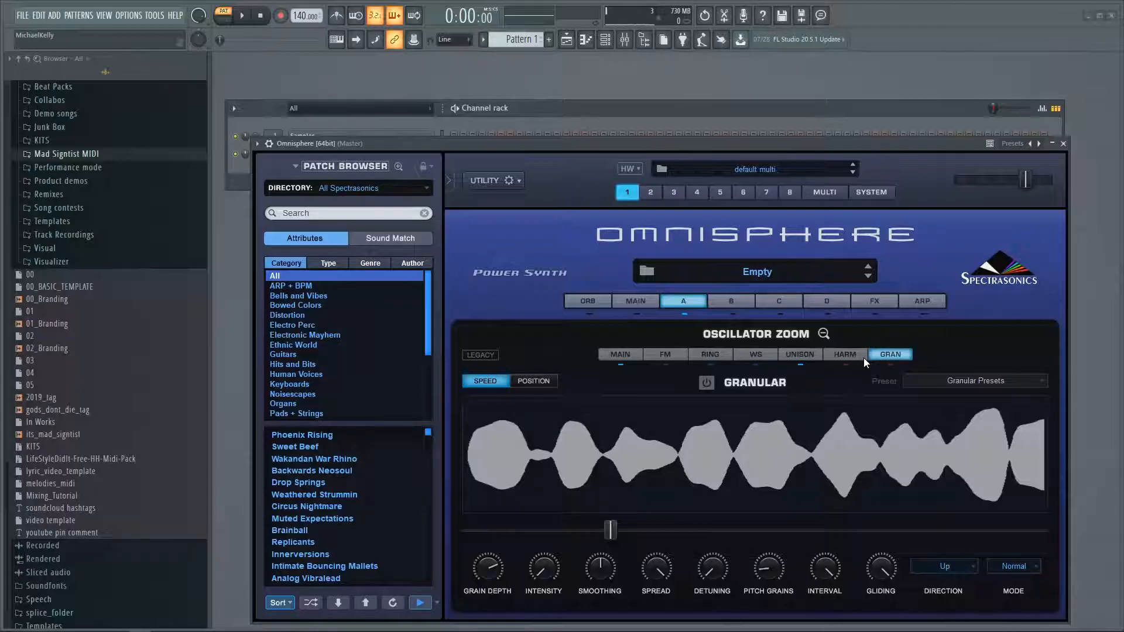
{"action": "left_click", "coordinate": [683, 301]}
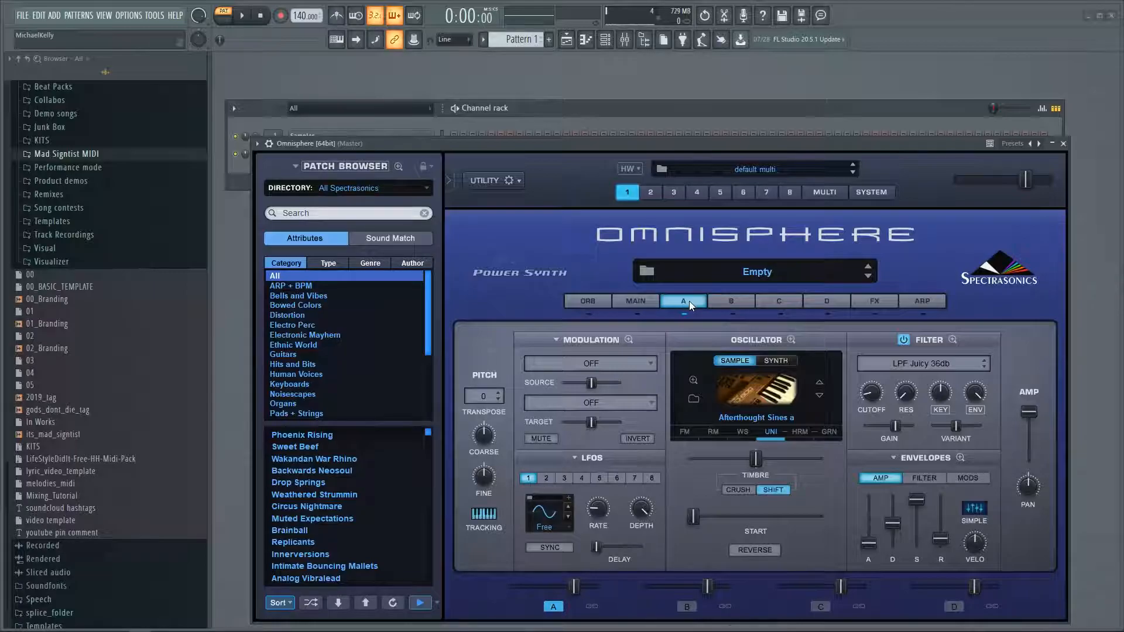
Search the soundsource browser for "dream piano" and load Dream Piano into layer B's oscillator
{"action": "left_click", "coordinate": [797, 387]}
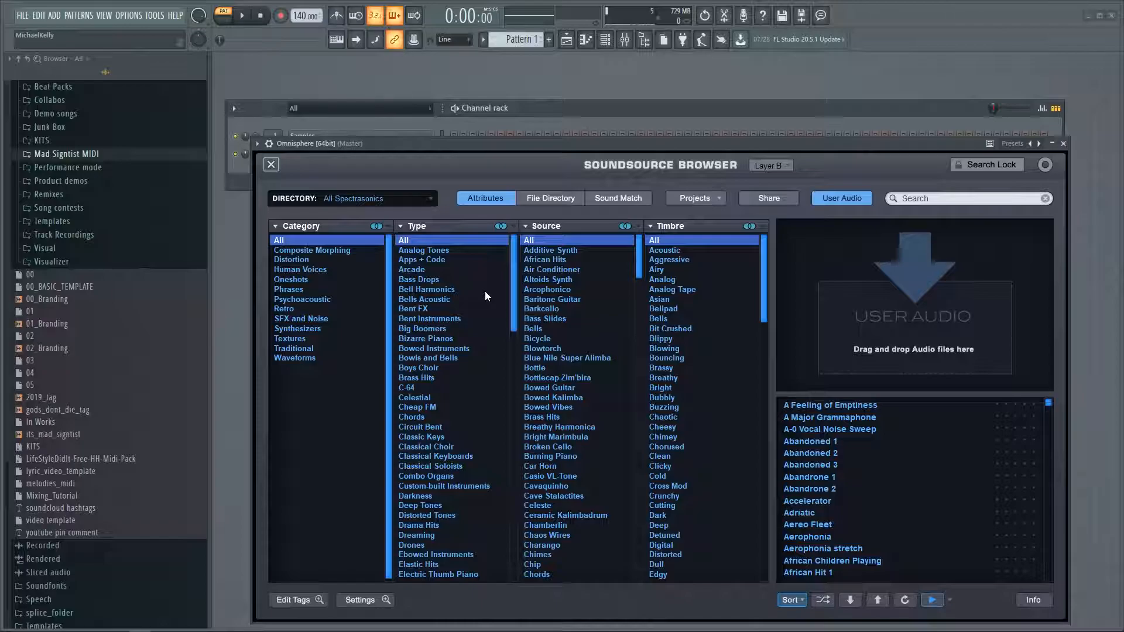
{"action": "left_click", "coordinate": [944, 193]}
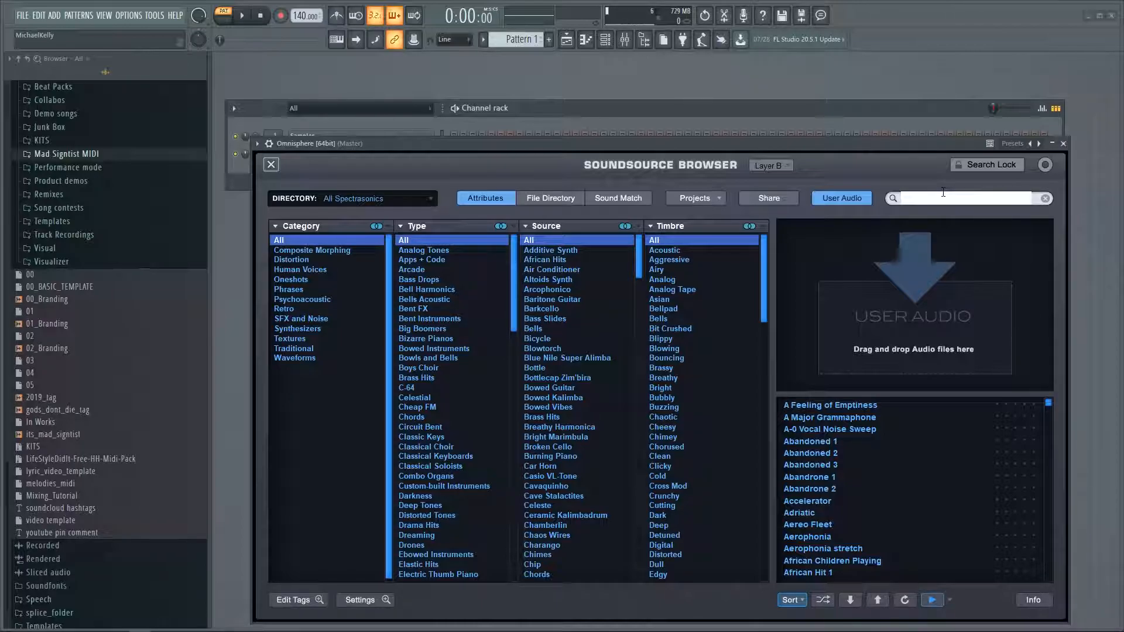
{"action": "type", "text": "dream piano"}
{"action": "key", "text": "Return"}
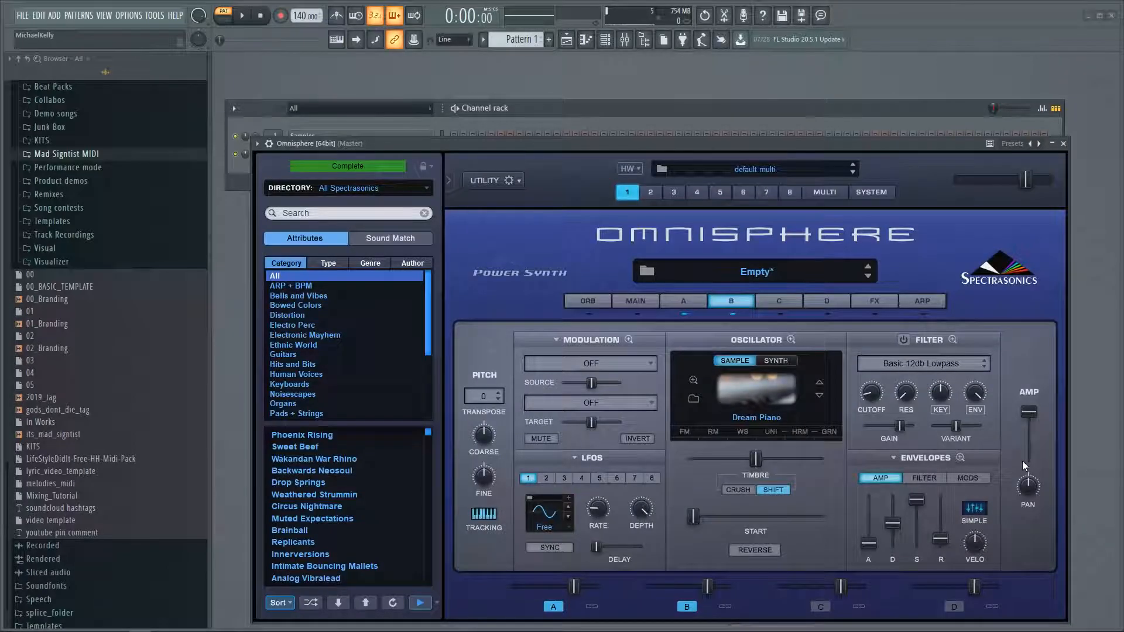
Set layer B's filter to LPF Juicy 48db and lower the layer's amp level to balance it against layer A during playback
{"action": "mouse_move", "coordinate": [1029, 415]}
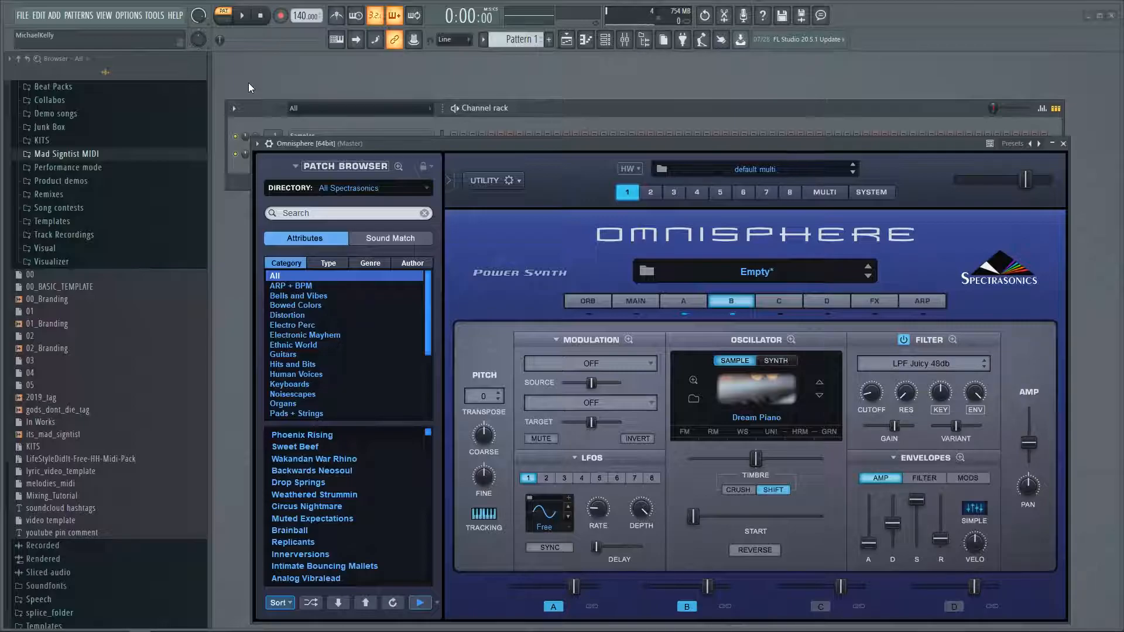
{"action": "left_click", "coordinate": [242, 17]}
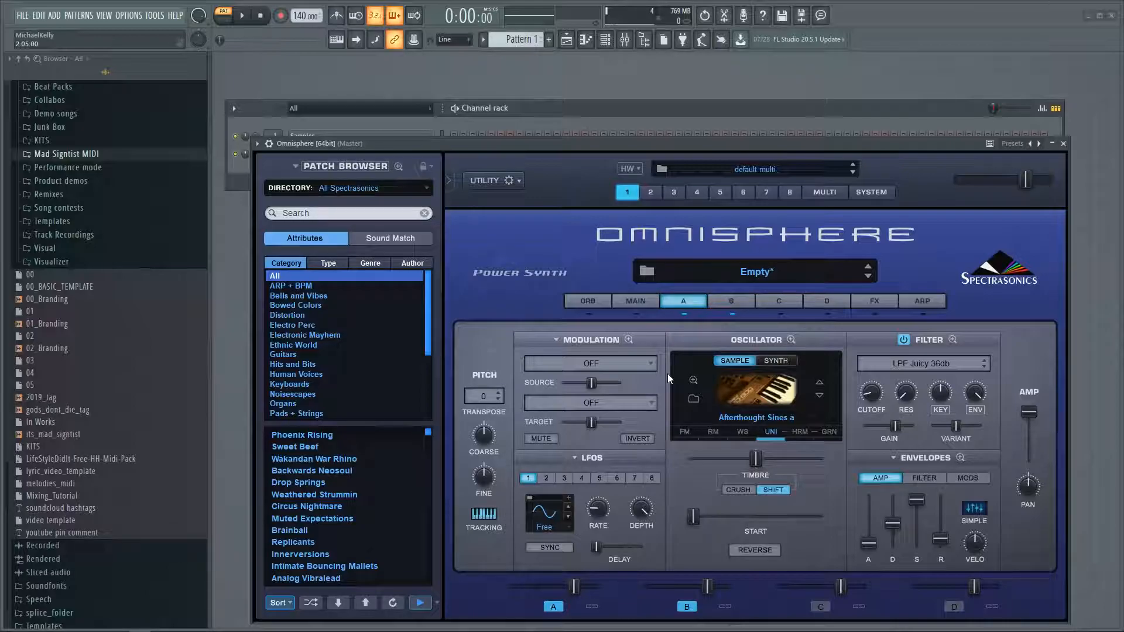
{"action": "left_click", "coordinate": [726, 301]}
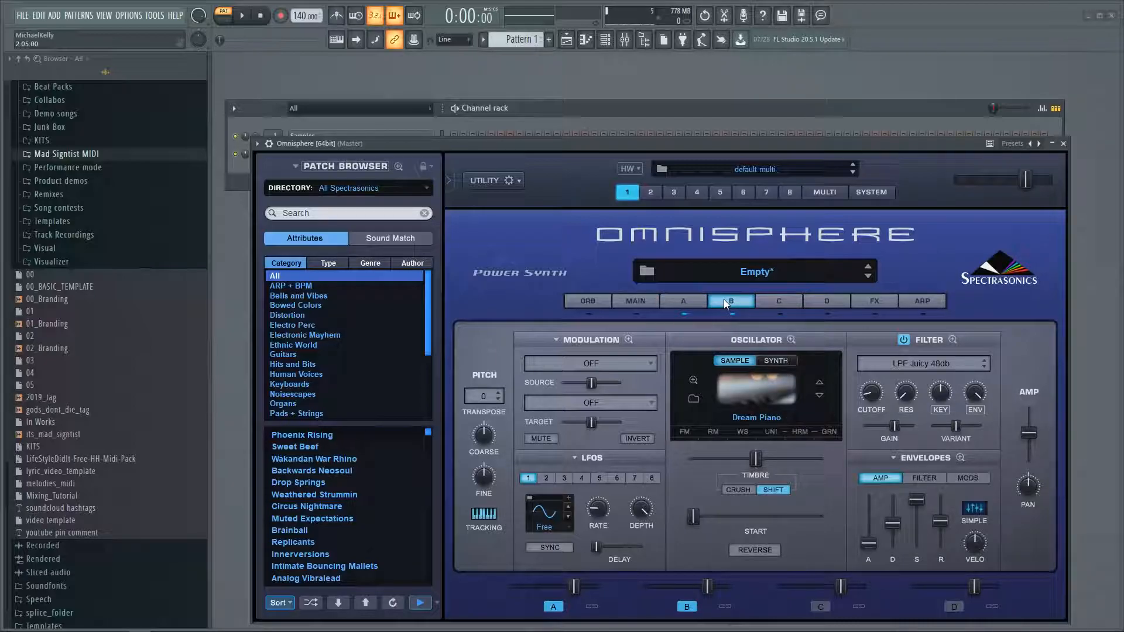
Add an EZ-Verb and a Chorus Echo to the first two slots of the common effects rack
{"action": "left_click", "coordinate": [883, 299]}
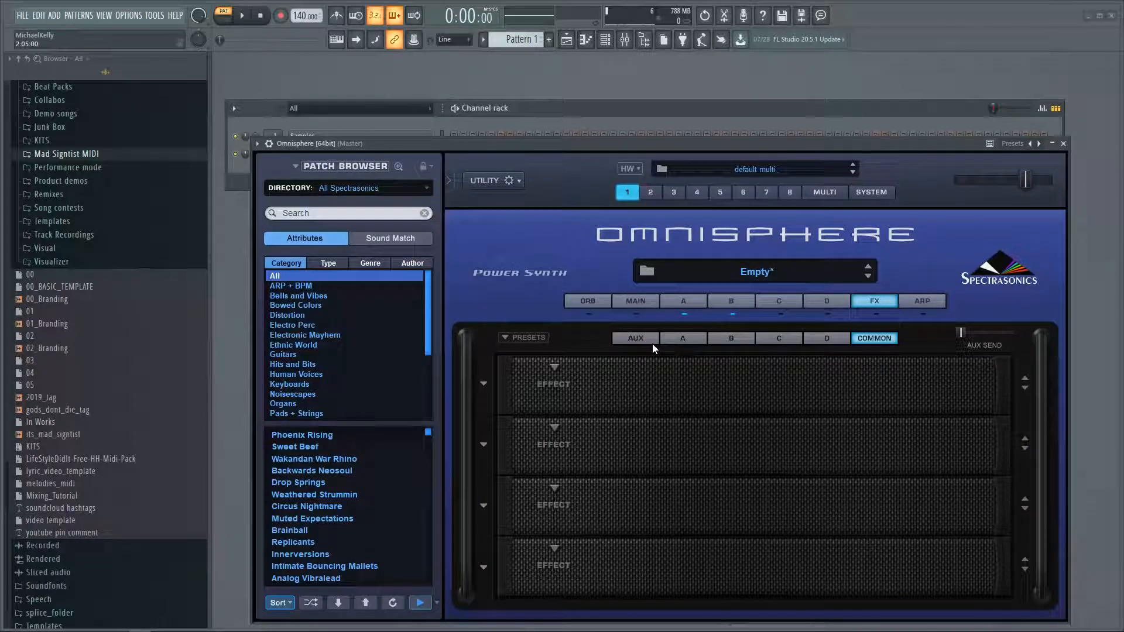
{"action": "left_click", "coordinate": [691, 339]}
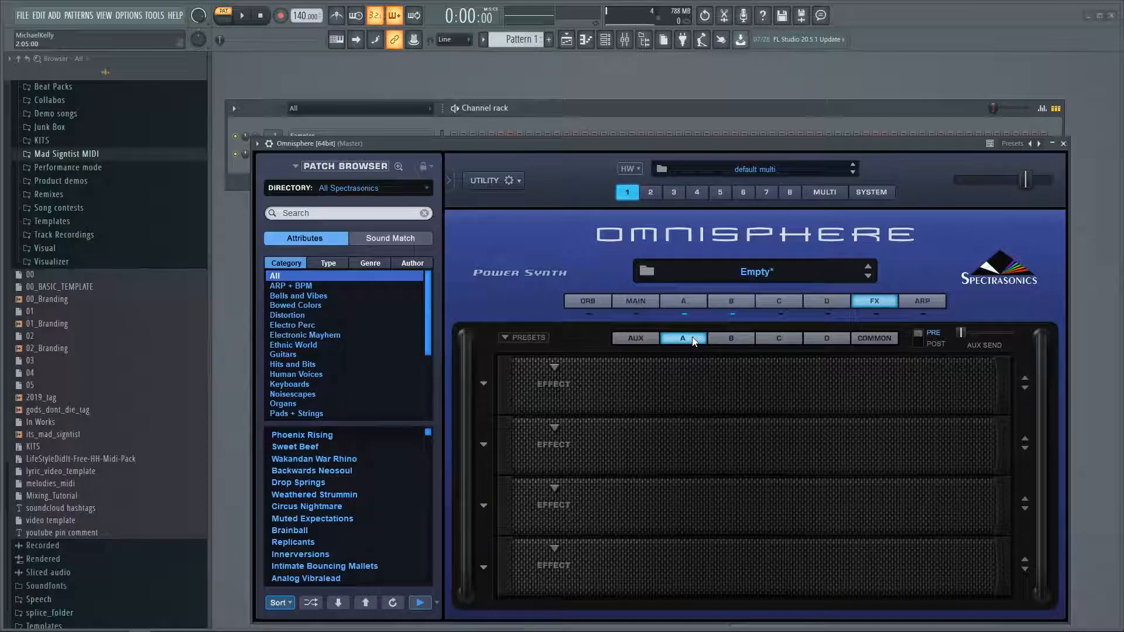
{"action": "left_click", "coordinate": [553, 368]}
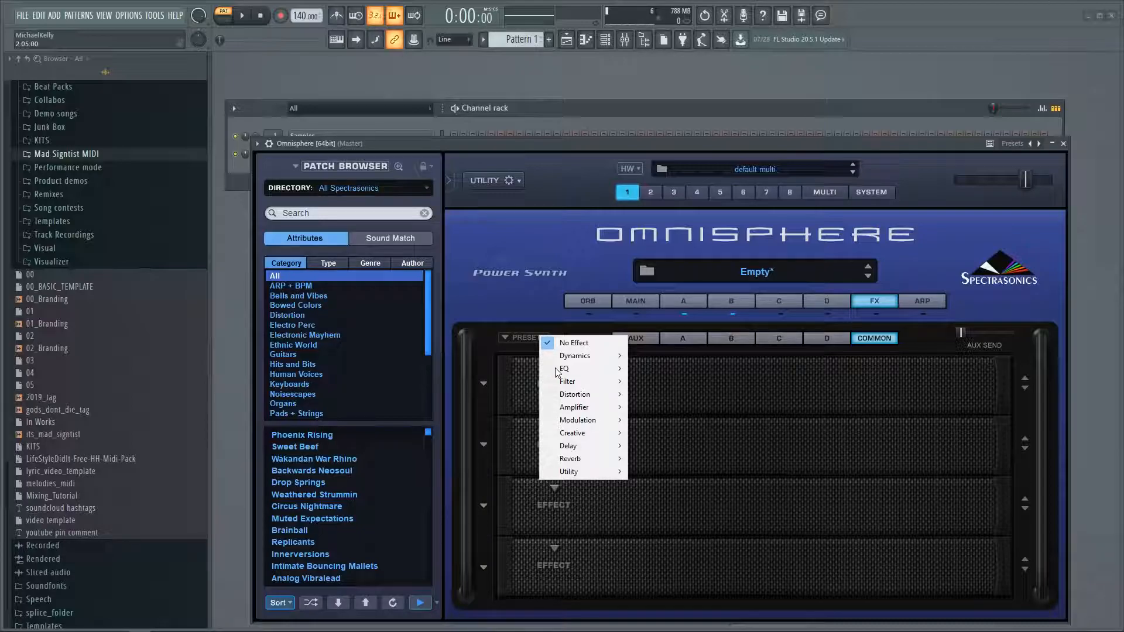
{"action": "mouse_move", "coordinate": [616, 448]}
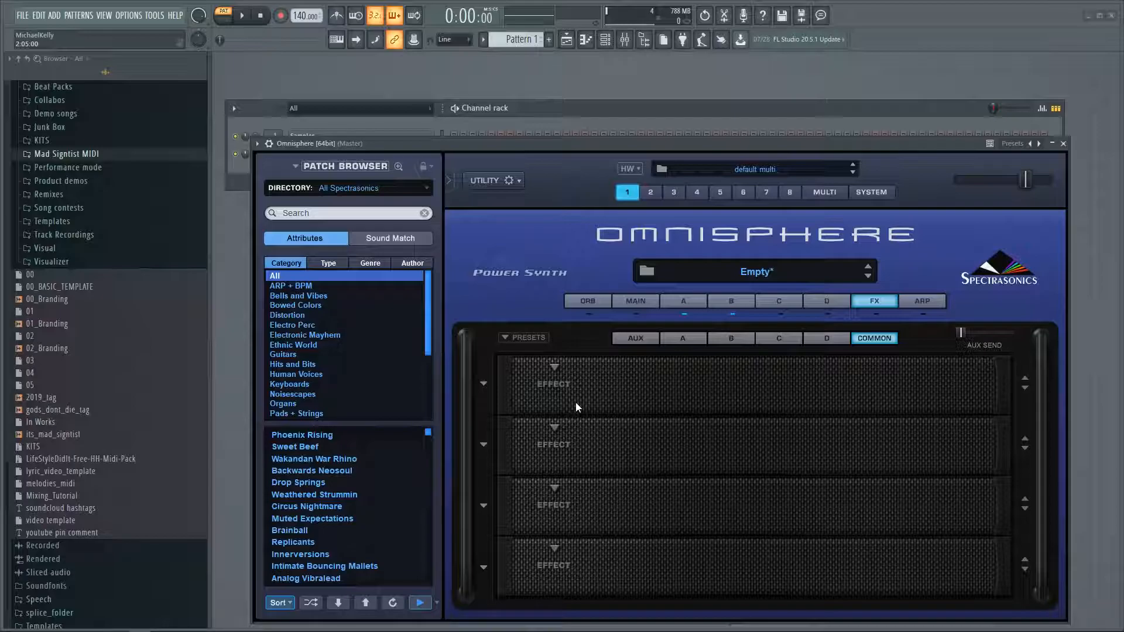
{"action": "left_click", "coordinate": [483, 443]}
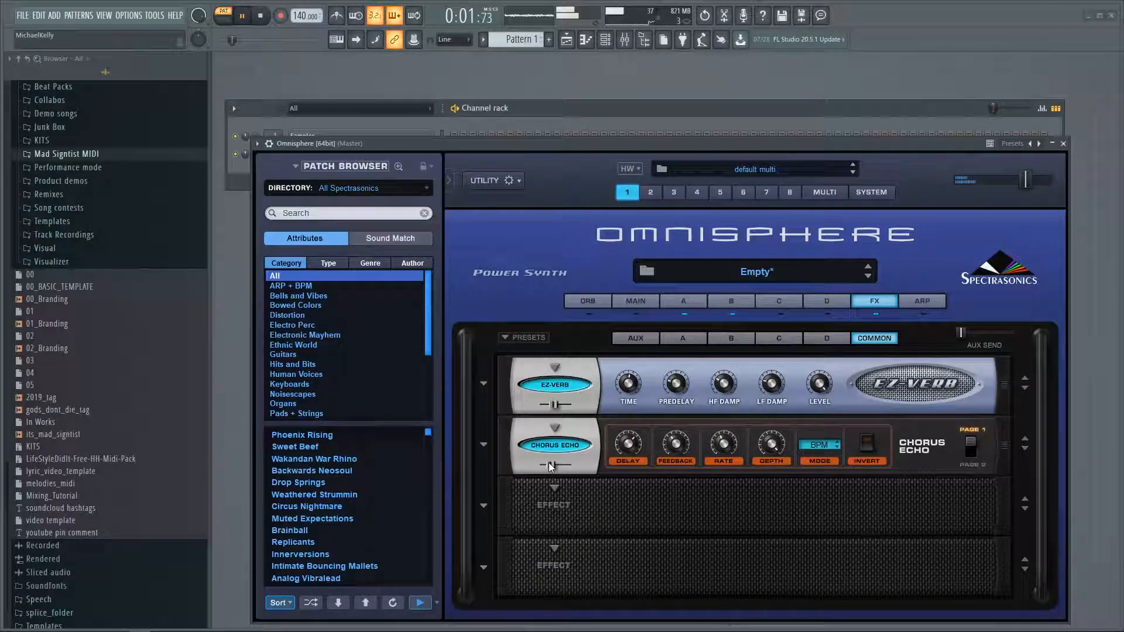
Lower the Chorus Echo's mix, add a Studio EQ2 with band 1 gain at -18 dB, and audition the melody
{"action": "left_click_drag", "start_coordinate": [549, 463], "coordinate": [545, 465]}
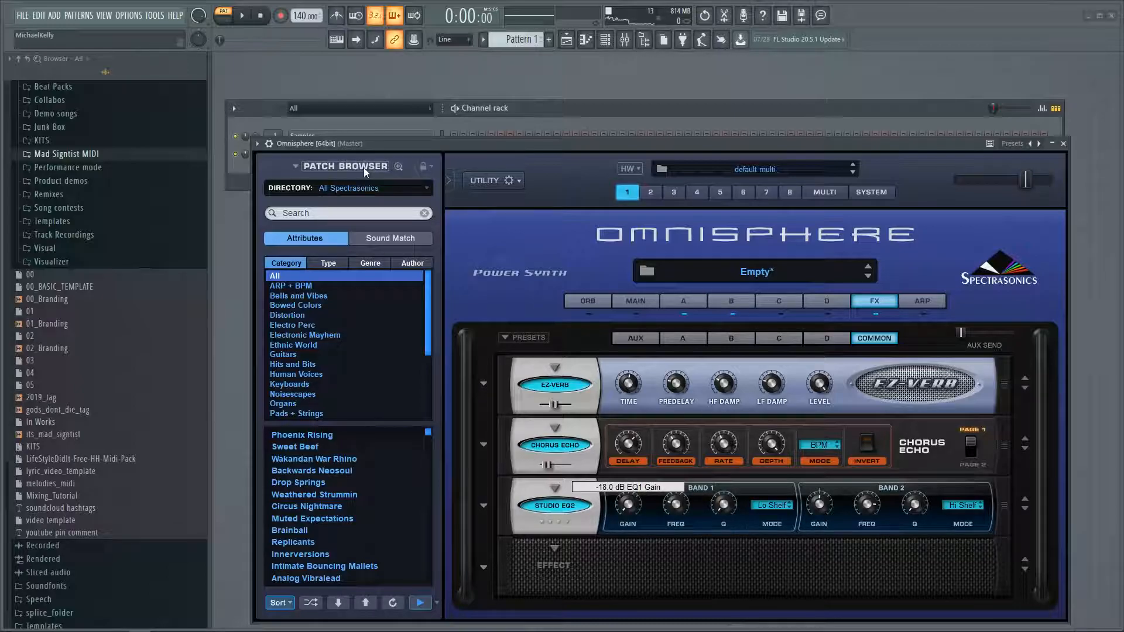
{"action": "key", "text": "space"}
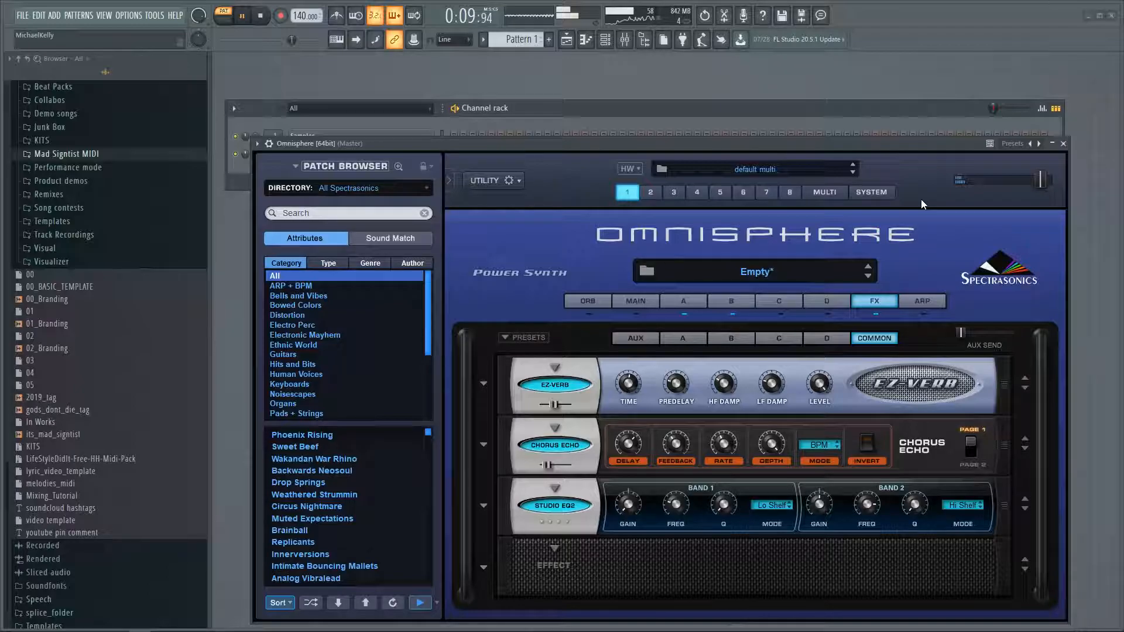
{"action": "key", "text": "space"}
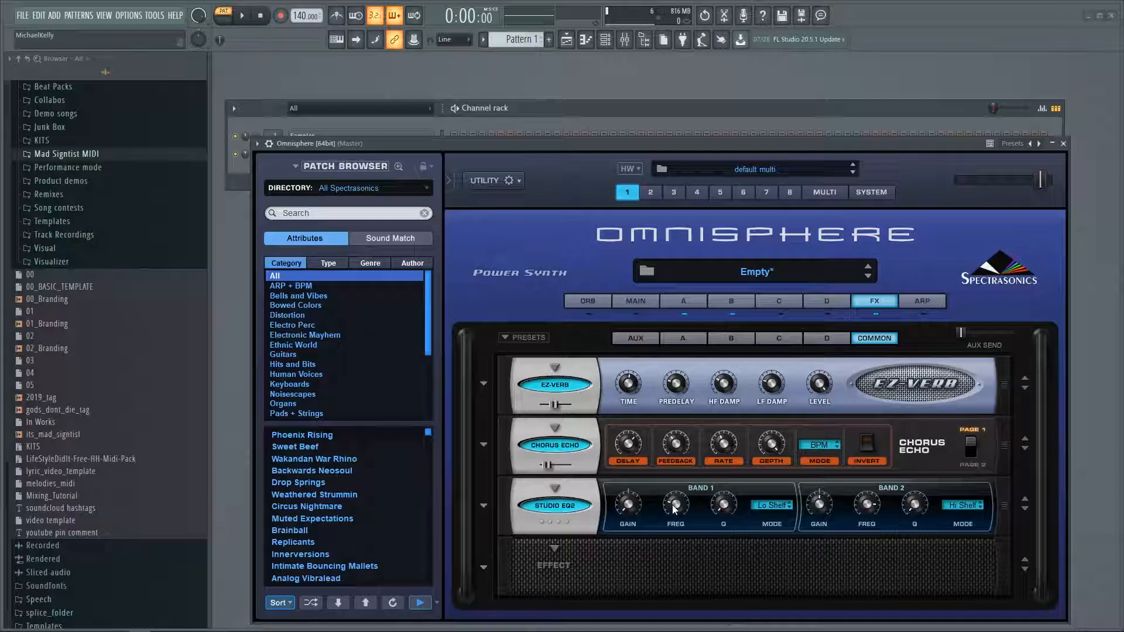
Save the patch as "keys - yes please" in the Muder Box category folder of the user patches
{"action": "left_click", "coordinate": [683, 301]}
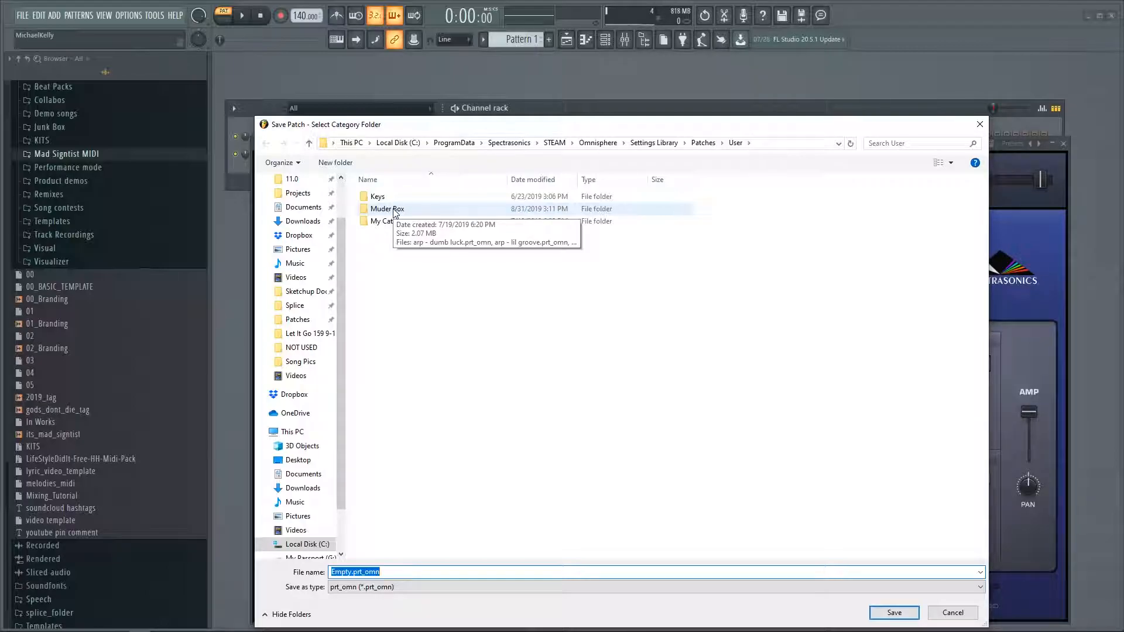
{"action": "double_click", "coordinate": [396, 213]}
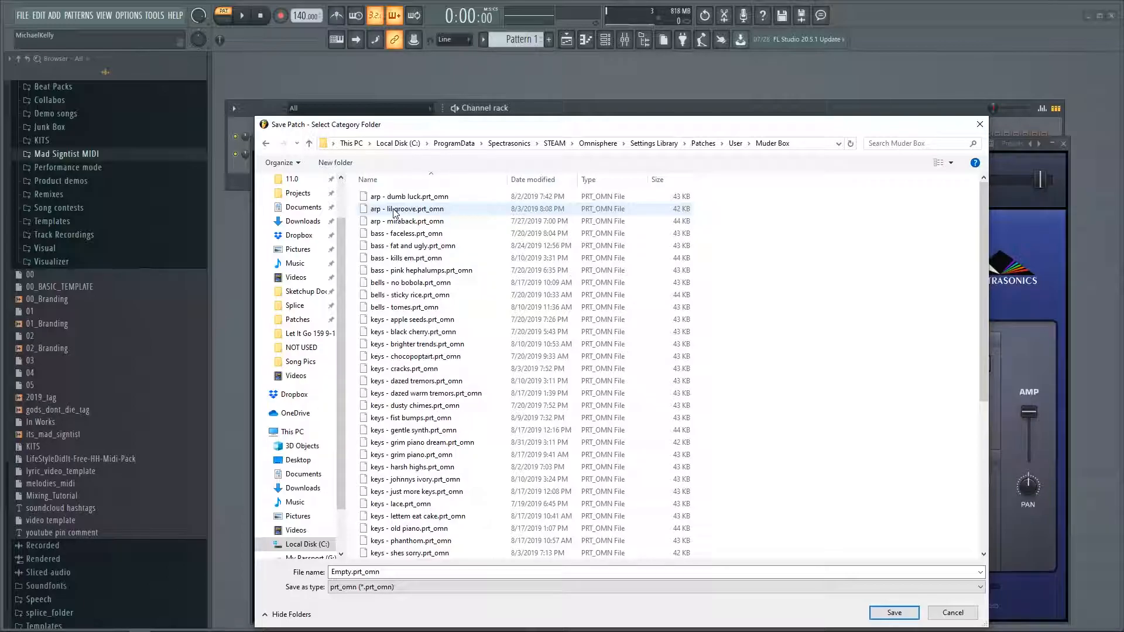
{"action": "type", "text": "keys - yes"}
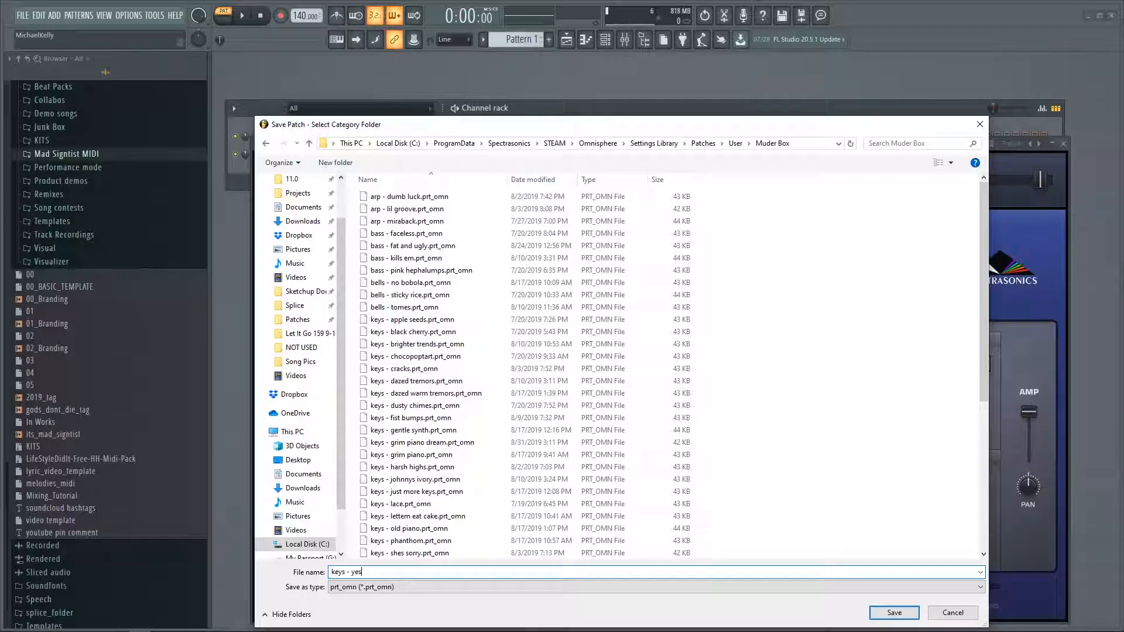
{"action": "type", "text": "please"}
{"action": "key", "text": "Return"}
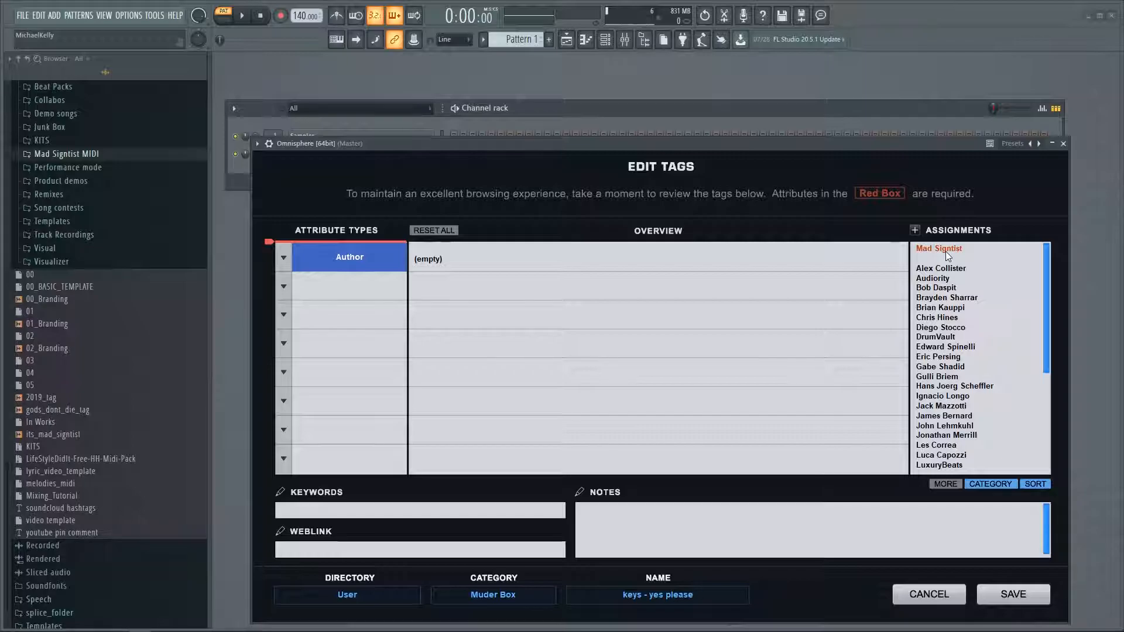
Assign the patch creator's author tag, leave the notes without text, and save the tags
{"action": "left_click", "coordinate": [946, 251]}
{"action": "left_click", "coordinate": [878, 525]}
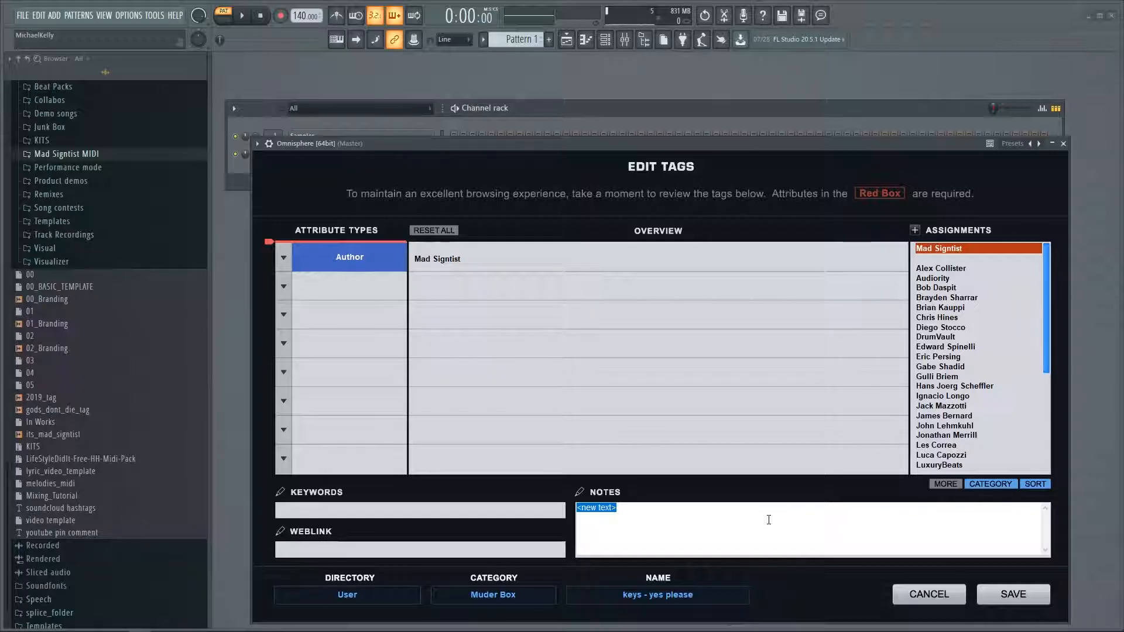
{"action": "left_click", "coordinate": [675, 521]}
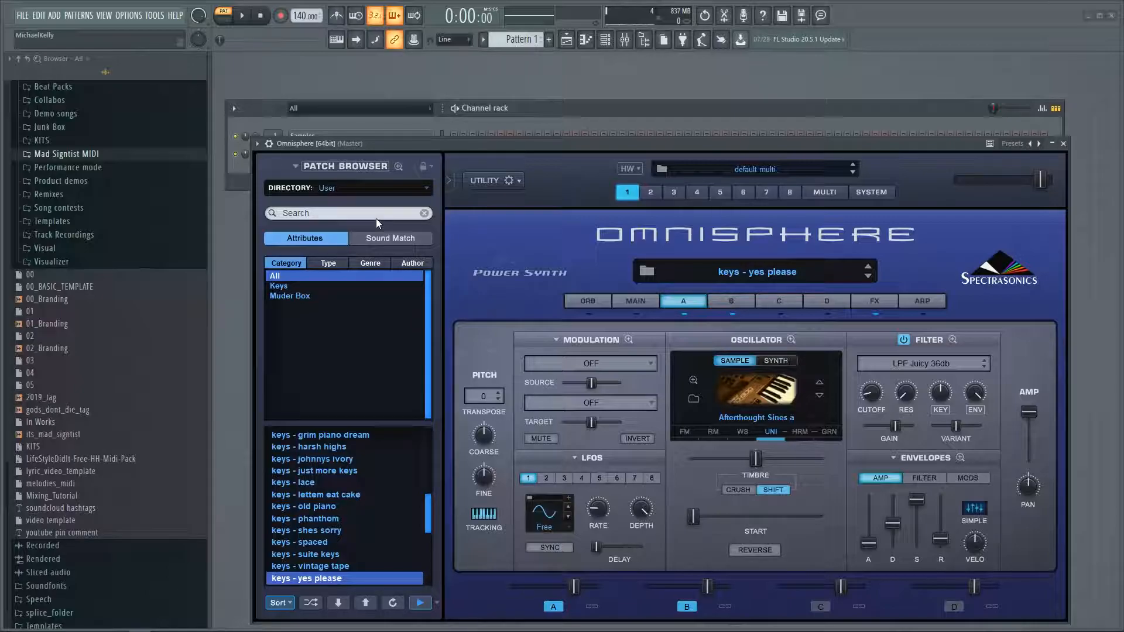
Show the User directory in the patch browser and look through its list of saved patches
{"action": "left_click", "coordinate": [374, 188]}
{"action": "mouse_move", "coordinate": [396, 283]}
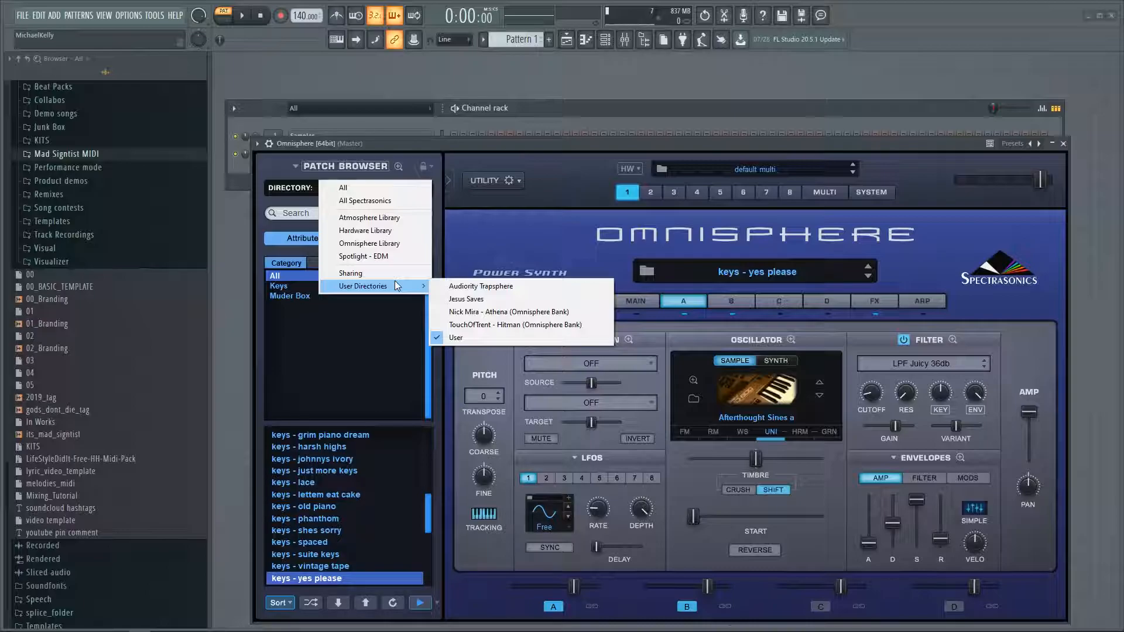
{"action": "left_click", "coordinate": [456, 337]}
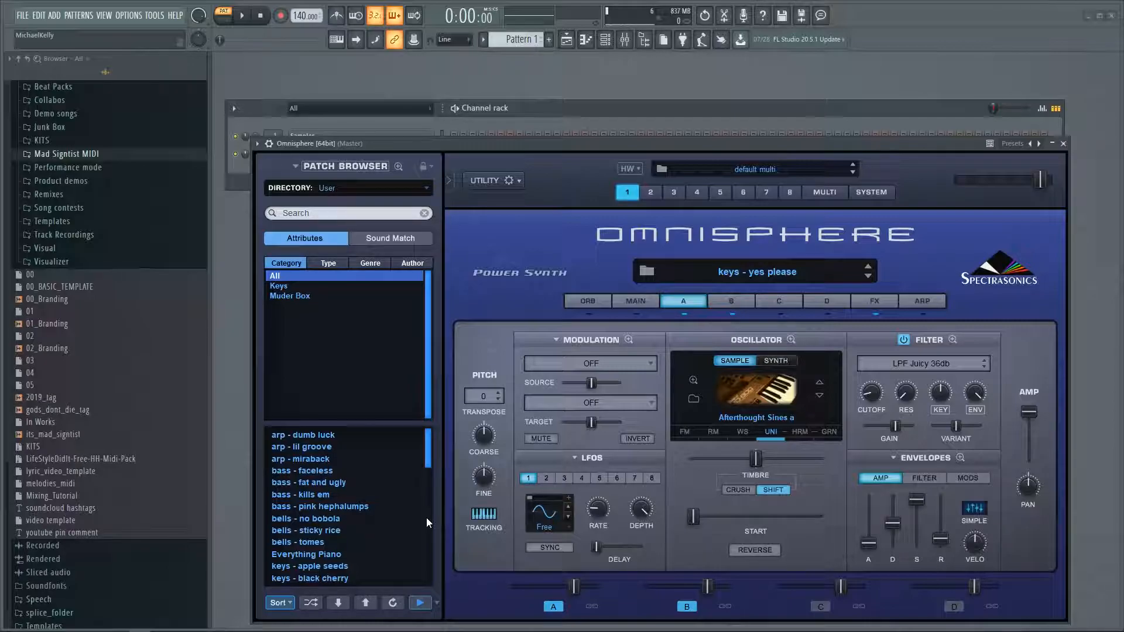
{"action": "scroll", "coordinate": [426, 517], "scroll_direction": "down", "scroll_amount": 10}
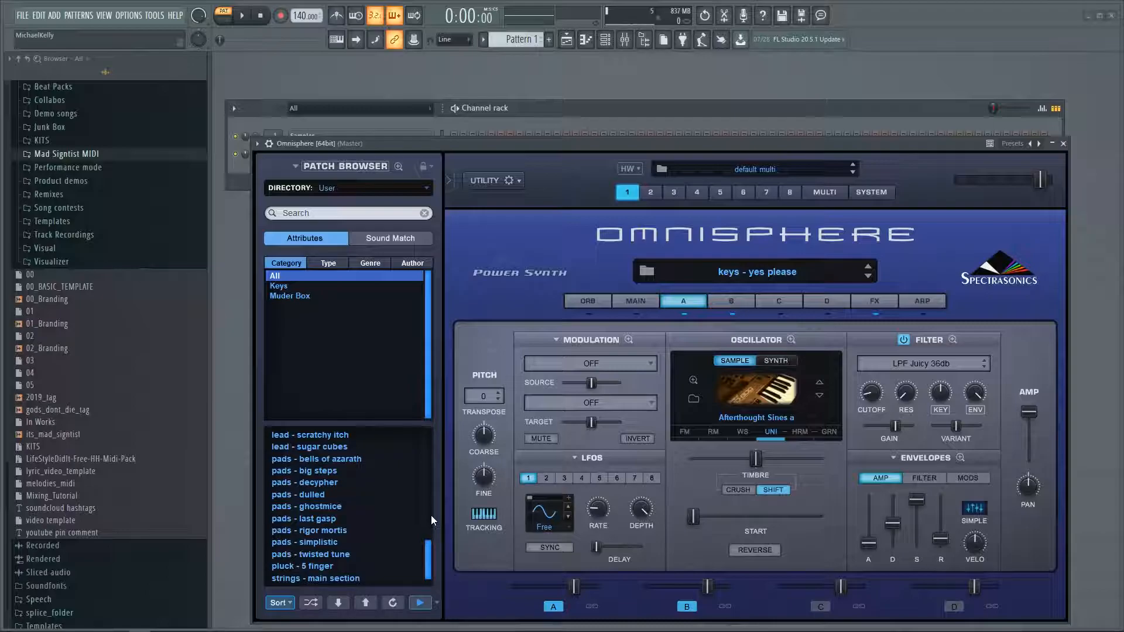